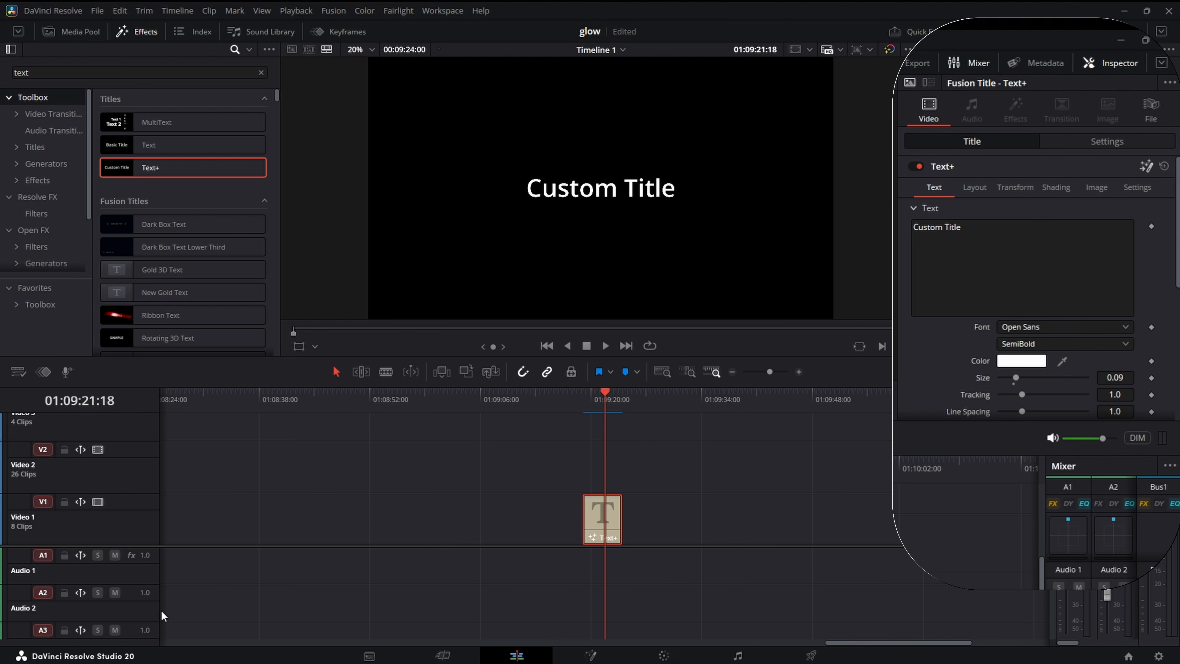
Open the title in Fusion and replace its text with LIKE, COMMENT, AND SUBSCRIBE on three lines, in Cy Grotesk Grand Dark at size 0.1168
click(1146, 166)
key(BackSpace)
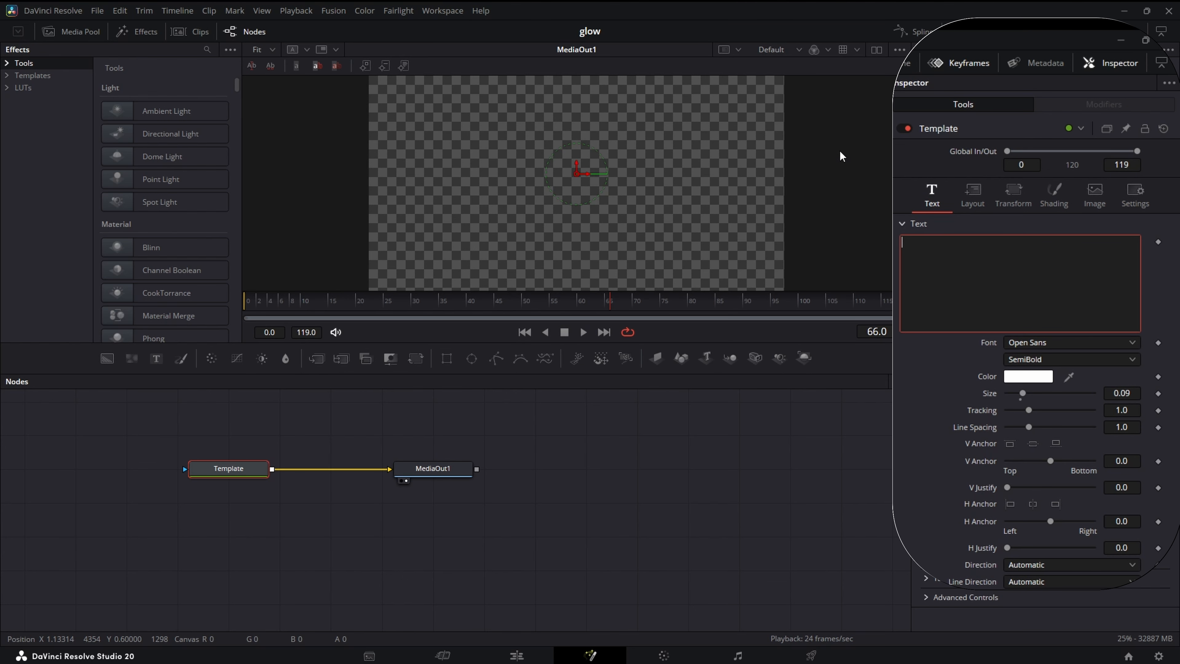
text(LIKE)
key(Return)
text(COMMENT)
key(Return)
text(AND SUBSCRIB)
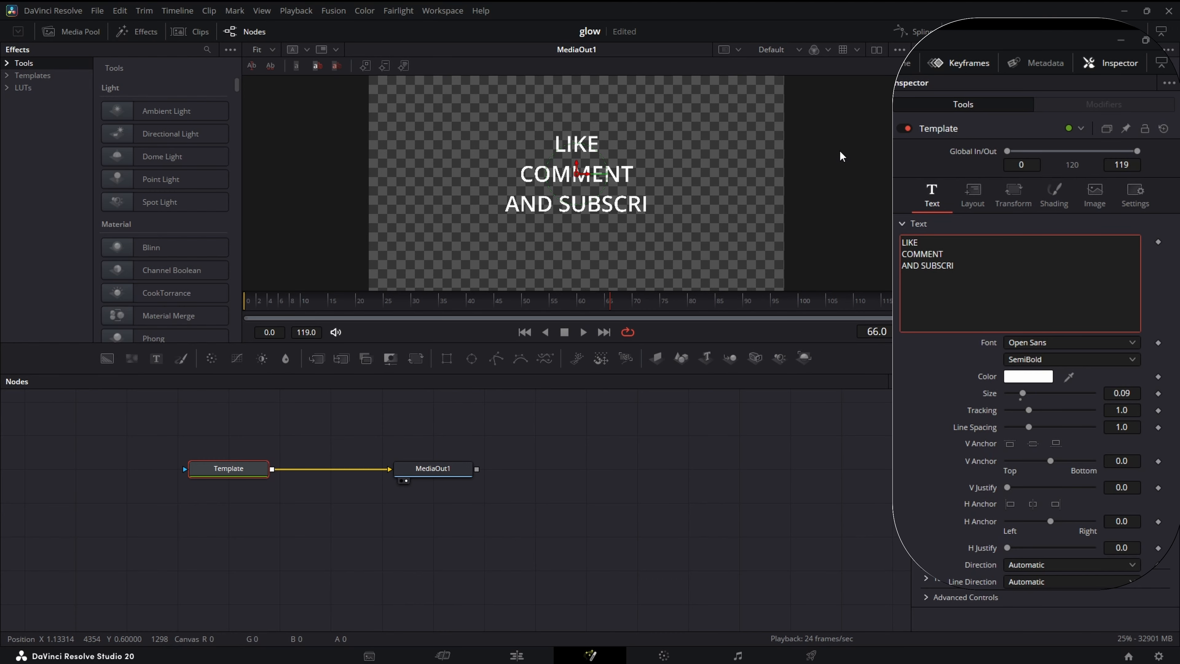
text(E)
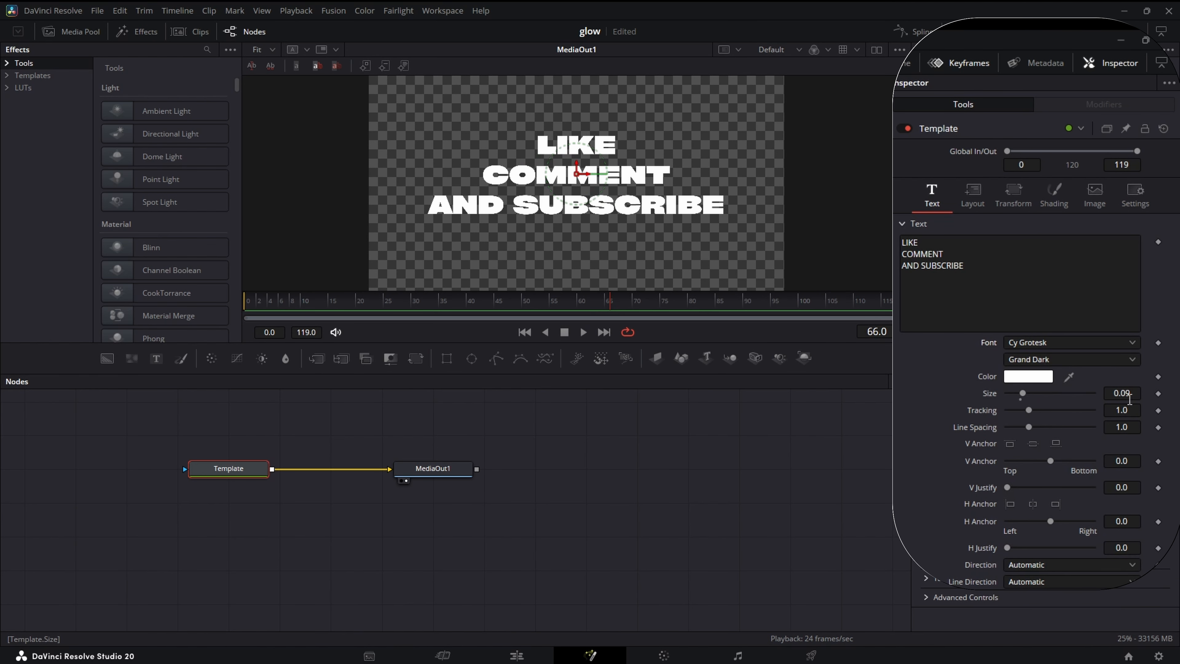
drag(1129, 396, 1179, 396)
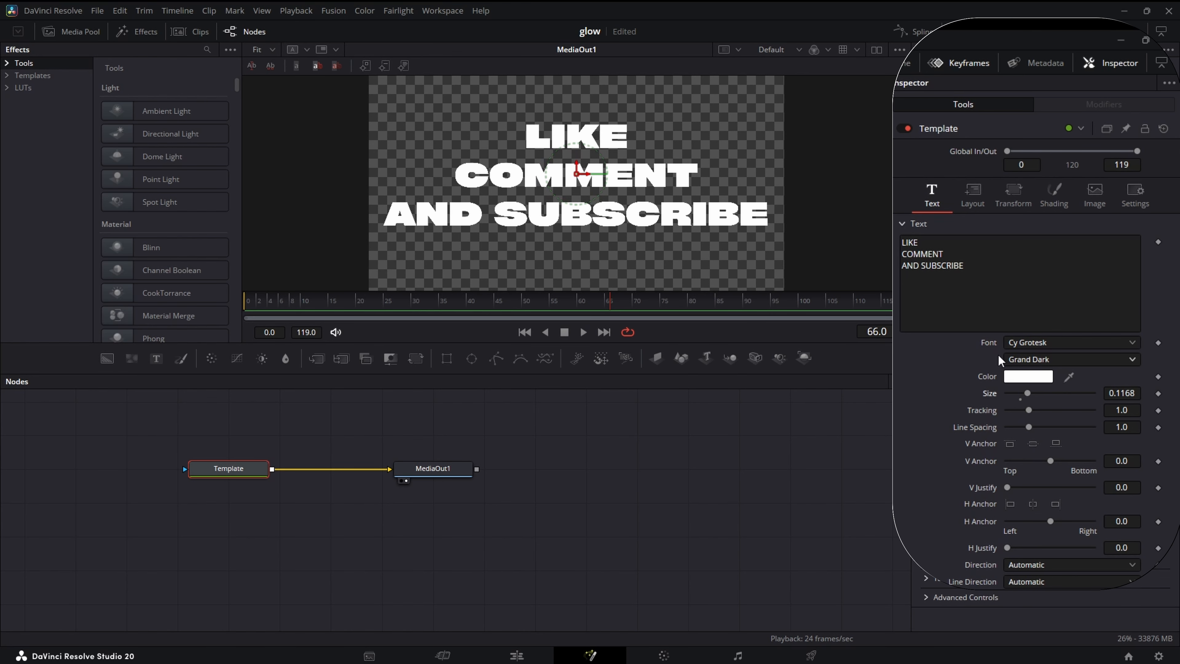
Add a Follower modifier to the title text and display its modifier settings
right_click(988, 284)
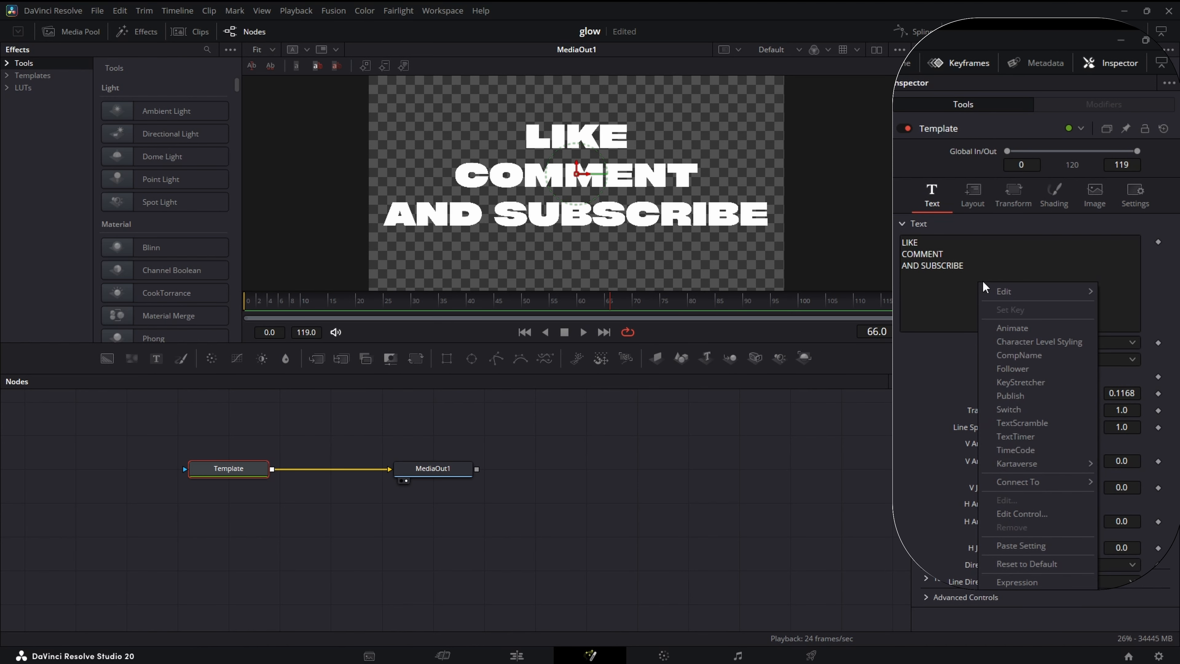
click(1013, 368)
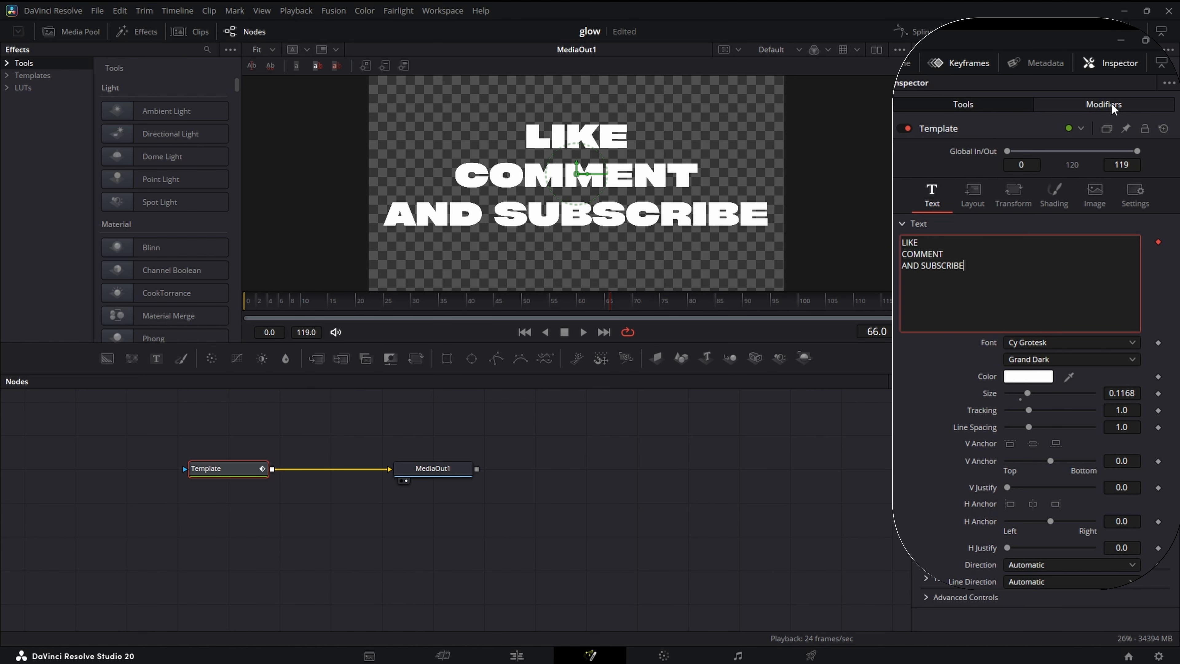
click(1107, 104)
Keyframe the Follower's character Offset Z at 0.0 on frame 50 and return to frame 0
click(1036, 158)
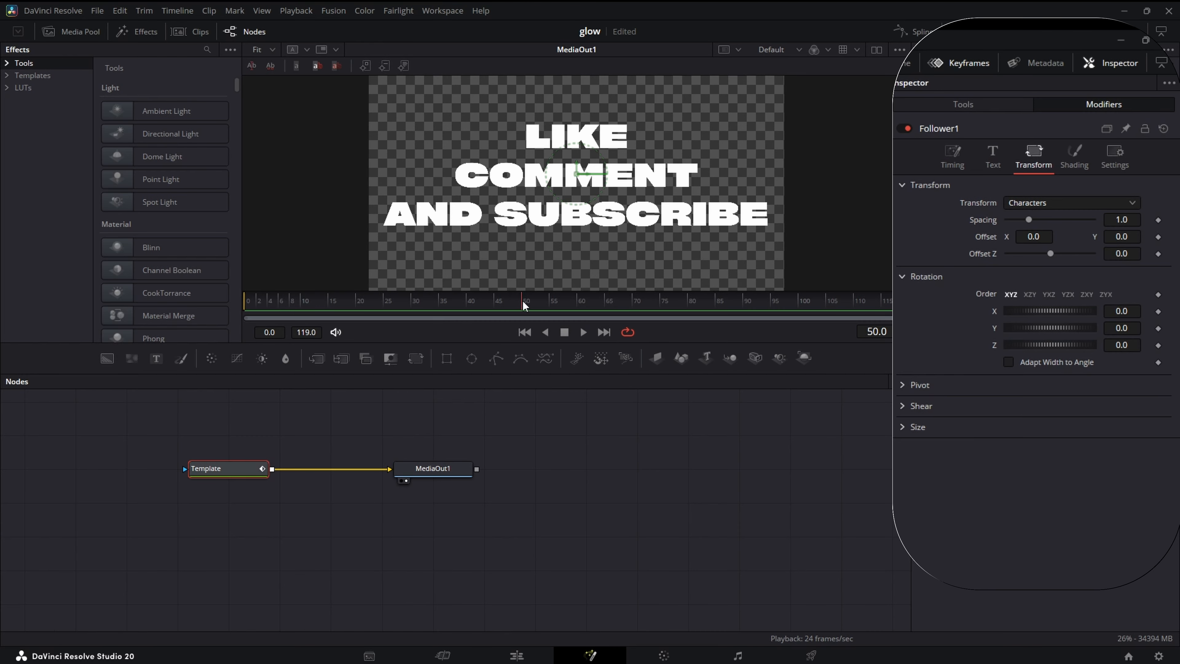
click(1157, 253)
click(525, 332)
Set the character Offset Z to -1.0 at frame 0
drag(1042, 255, 1007, 253)
click(1133, 256)
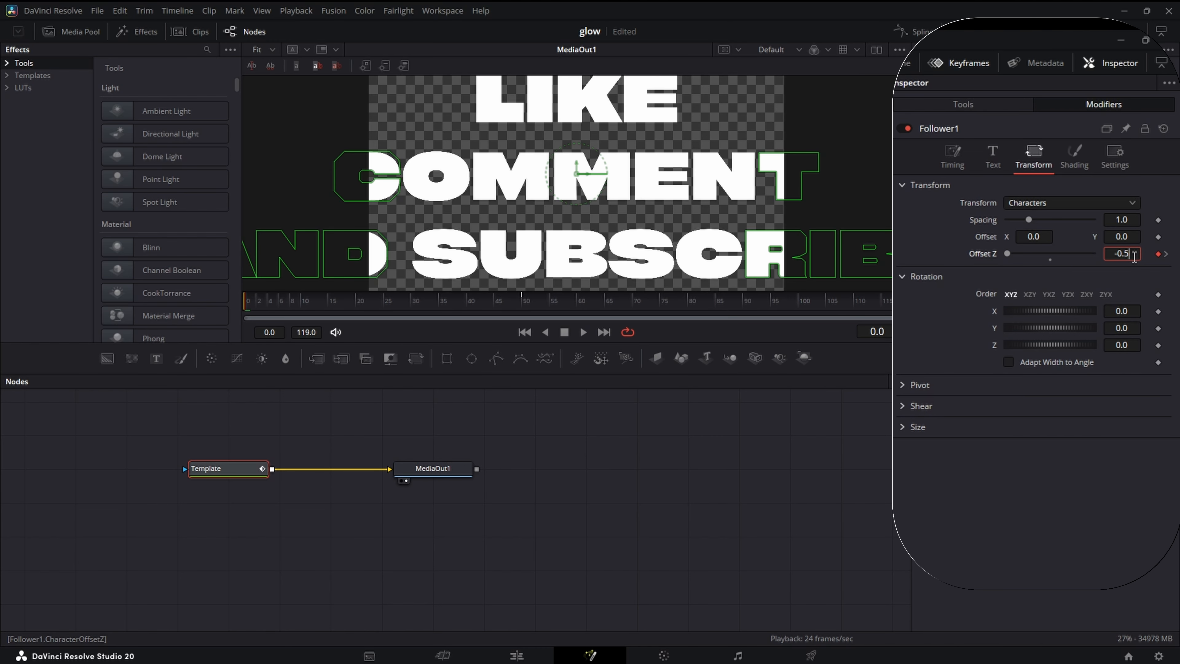
key(BackSpace)
key(BackSpace)
text(-1)
key(Return)
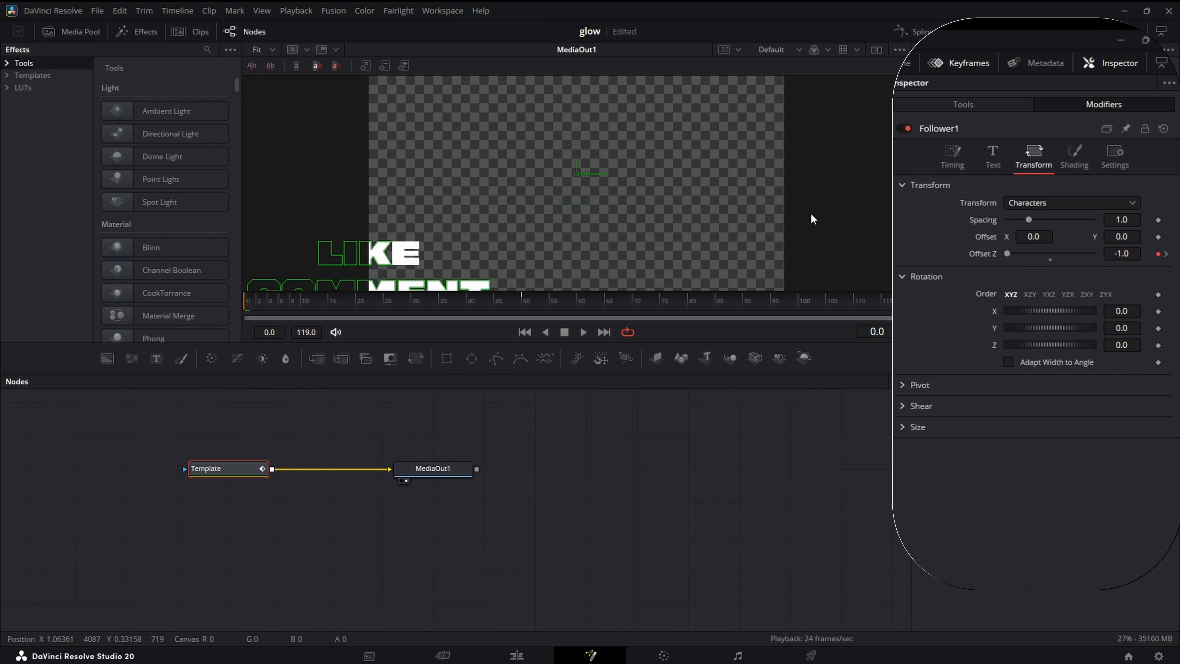
Try a character Offset Z of -0.9 at frame 0 and return it to -1.0
scroll(810, 212, down, 2)
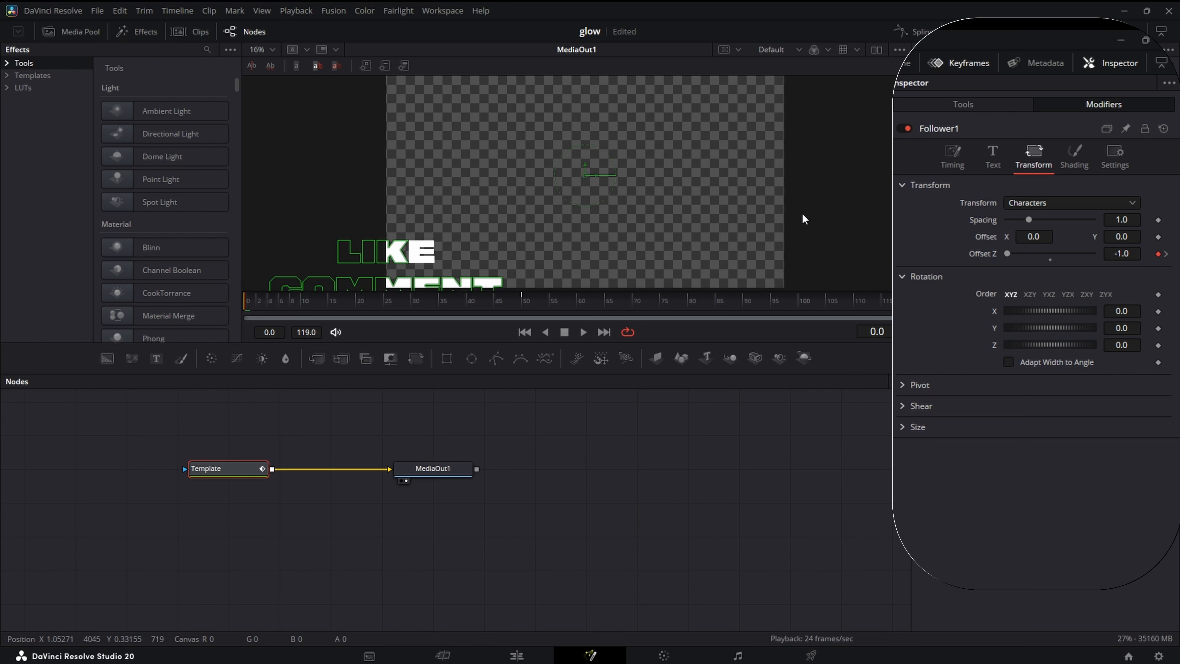
click(1133, 254)
text(-.9)
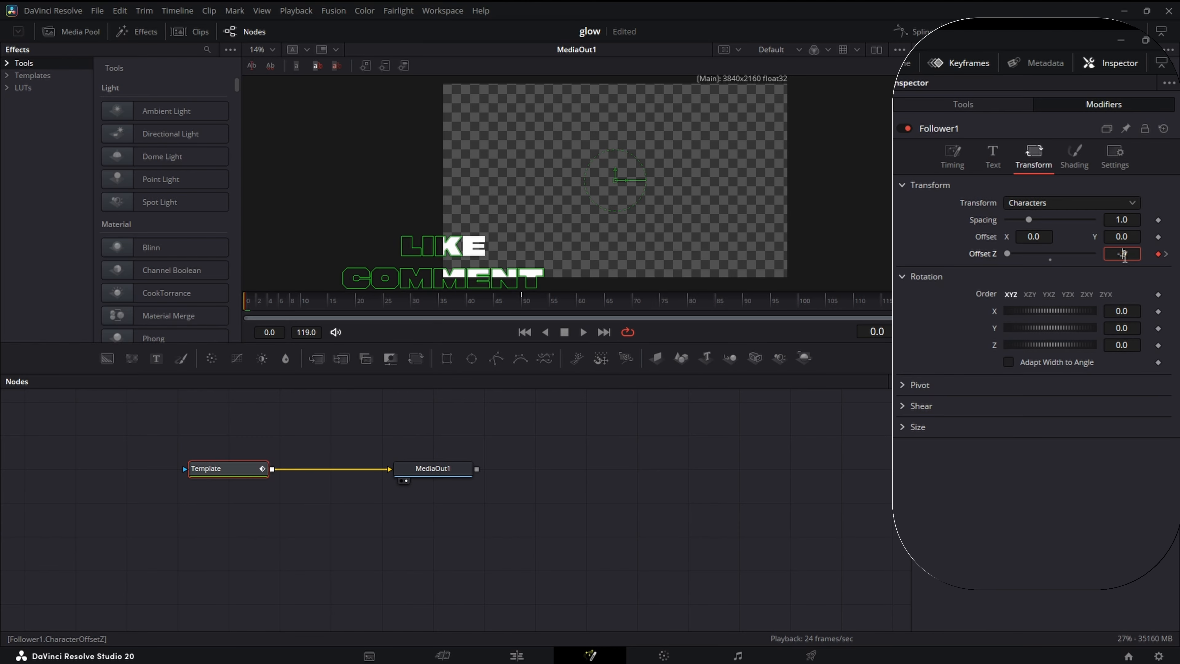
key(Return)
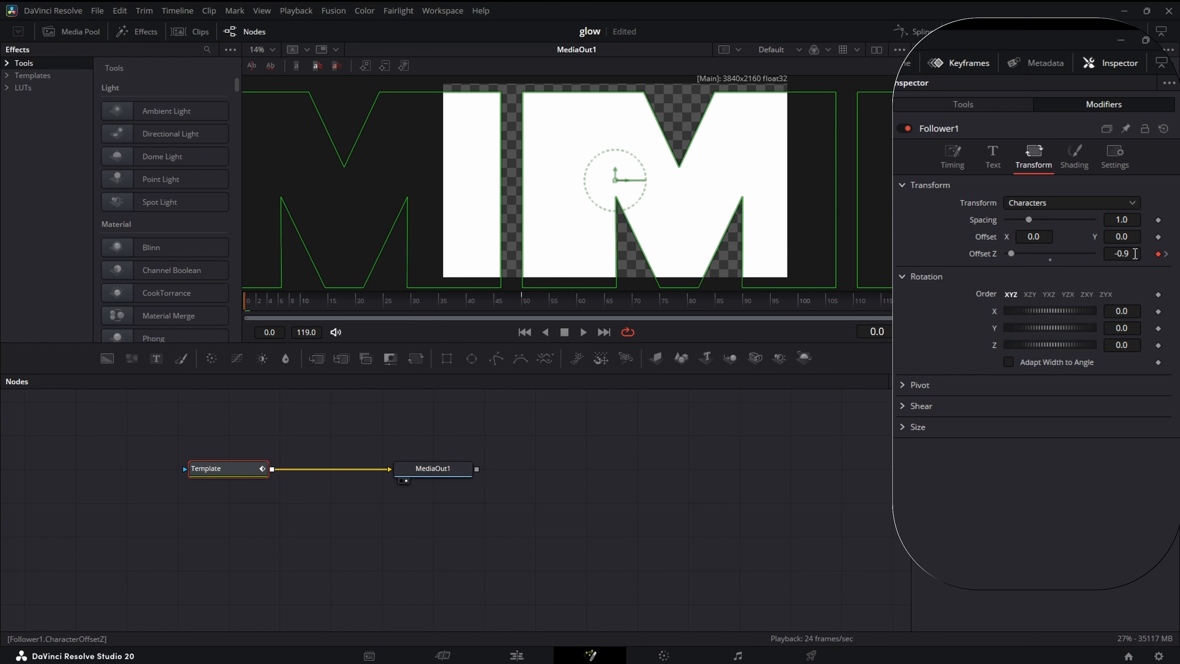
drag(1134, 253, 562, 283)
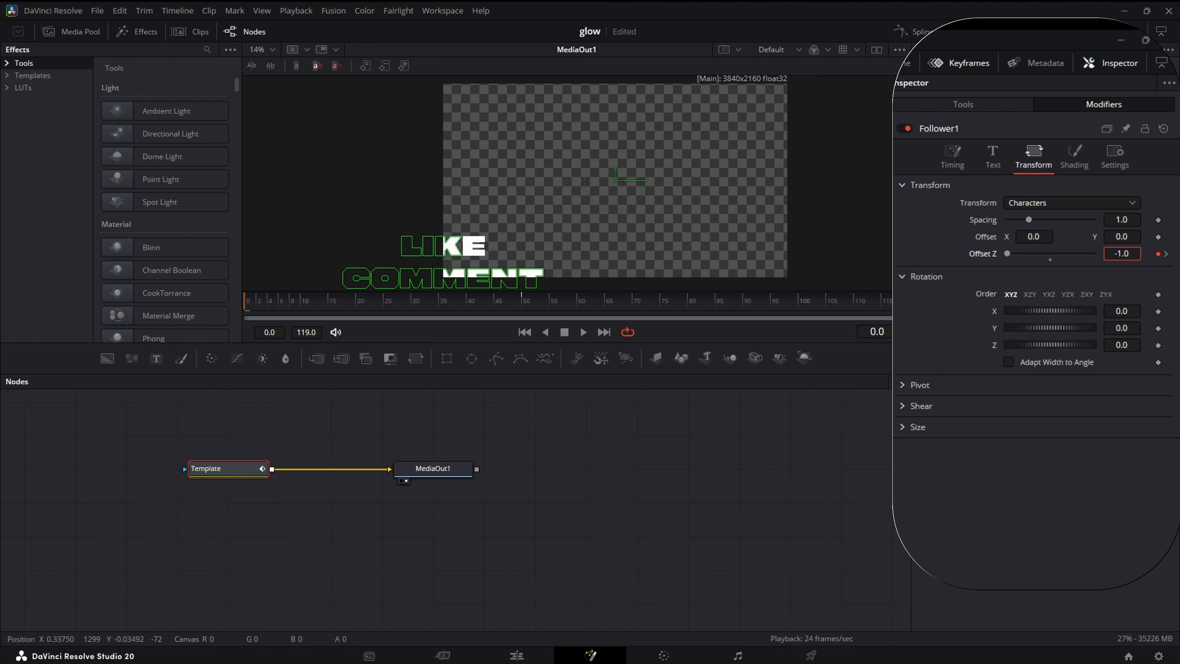
drag(1122, 253, 1121, 253)
Remove the line break between LIKE and COMMENT in the Follower's text
click(992, 156)
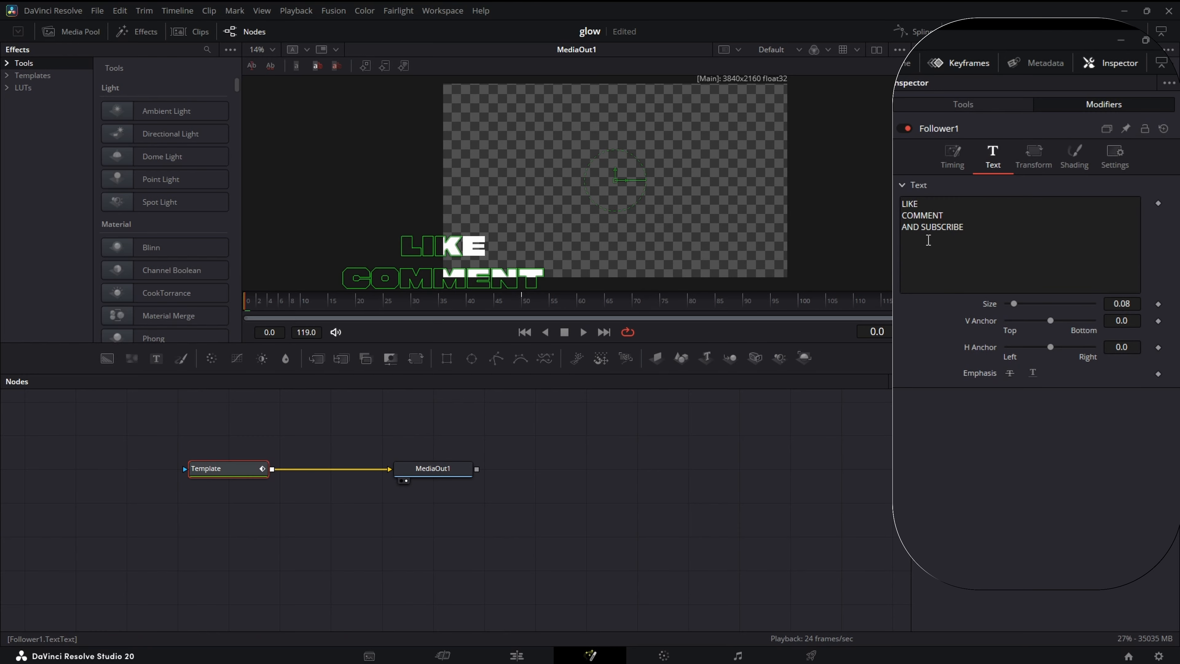
click(903, 215)
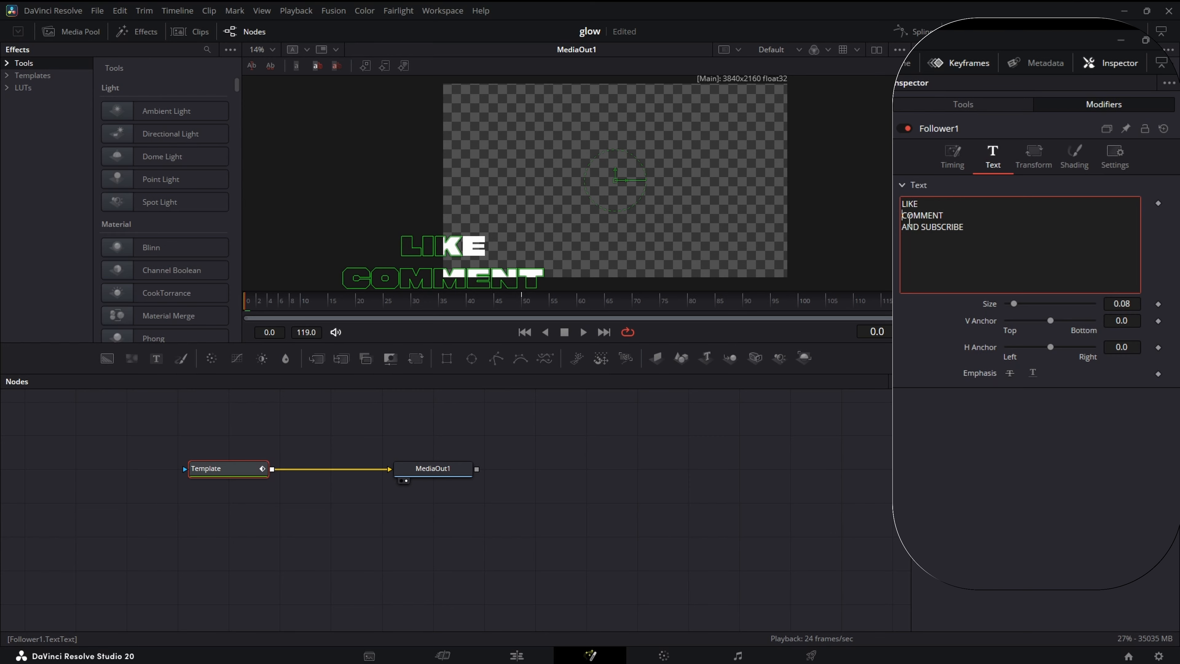
key(BackSpace)
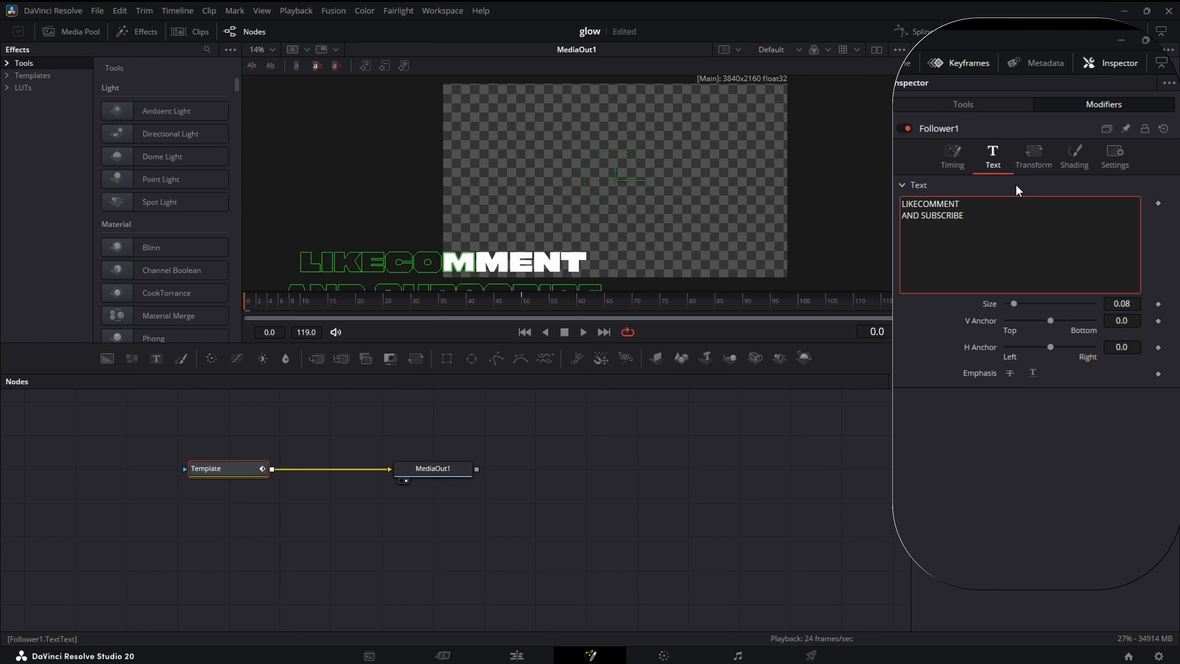
Set the character Offset Z to -0.9999 at frame 0 and scrub to frame 50 to preview the fly-in
click(1032, 164)
double_click(1135, 254)
text(-0.9999)
key(Return)
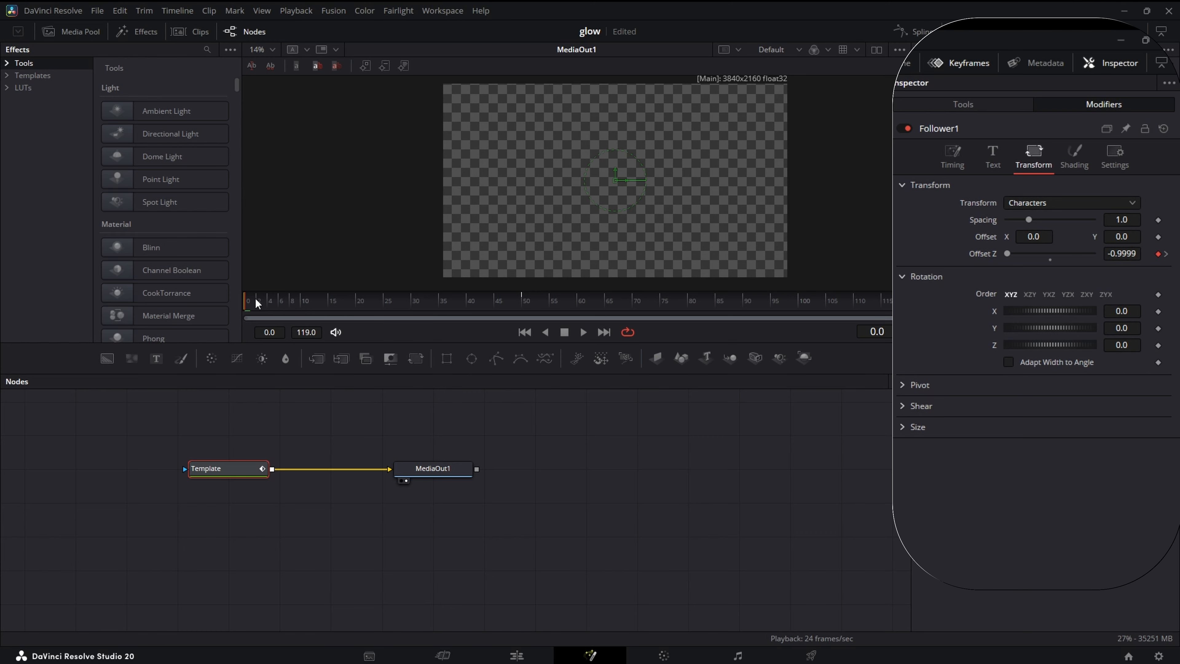
drag(254, 297, 526, 311)
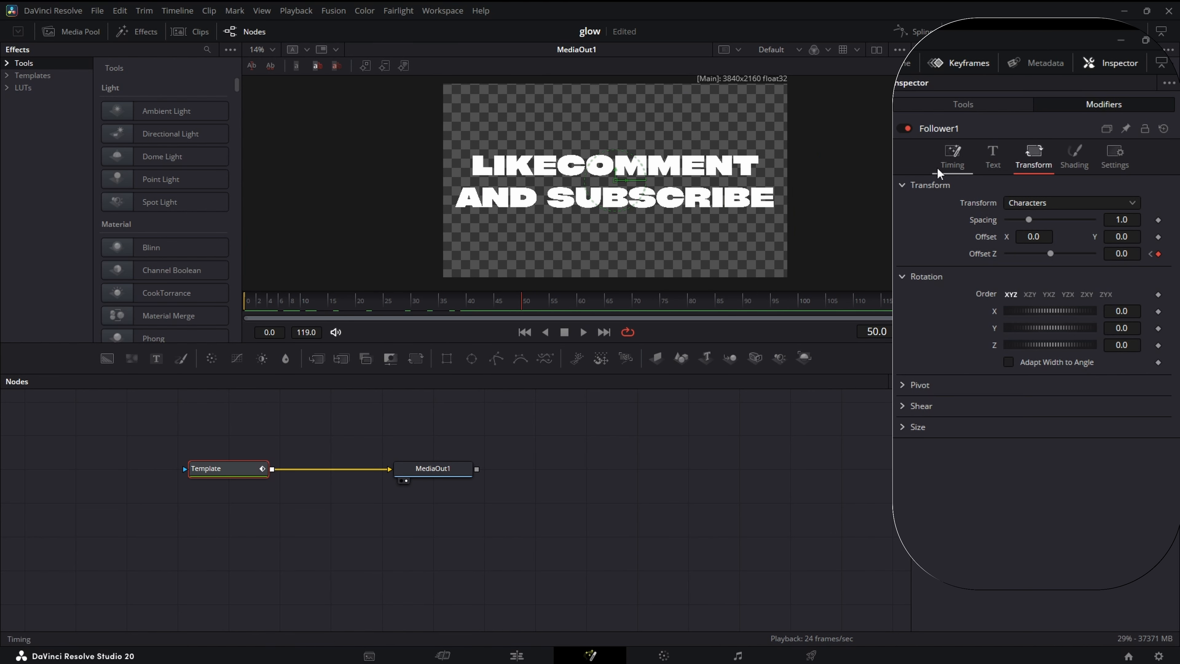
Set the Follower's delay between each character to 0.3
click(960, 164)
double_click(1135, 239)
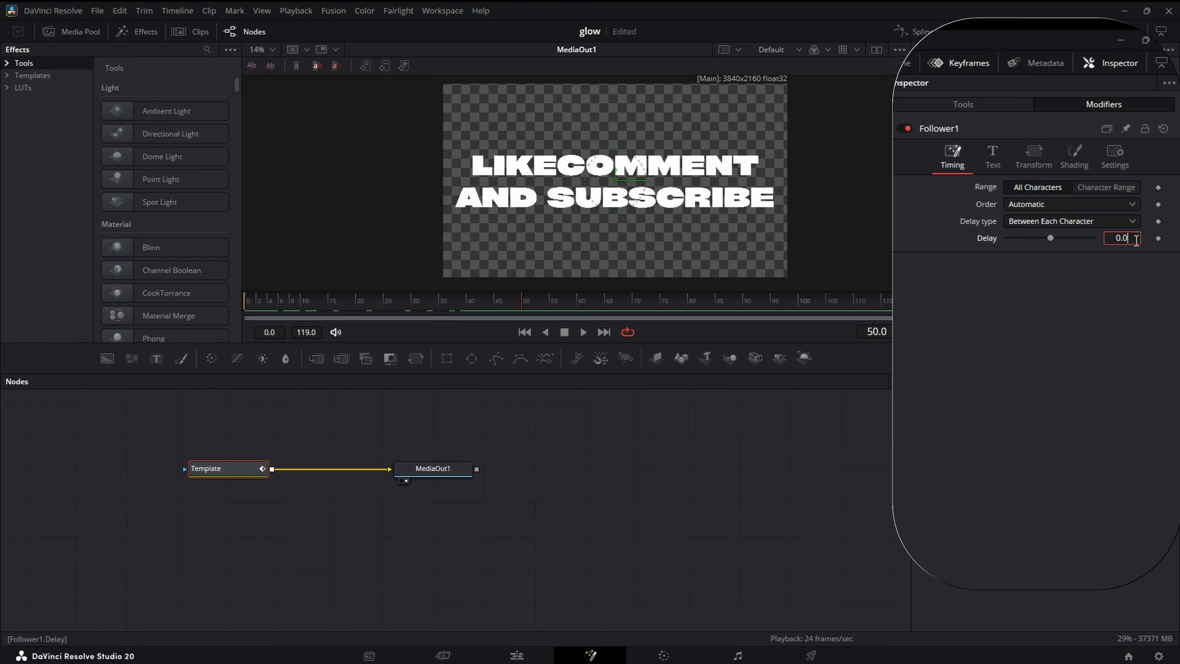
text(0.3)
key(Return)
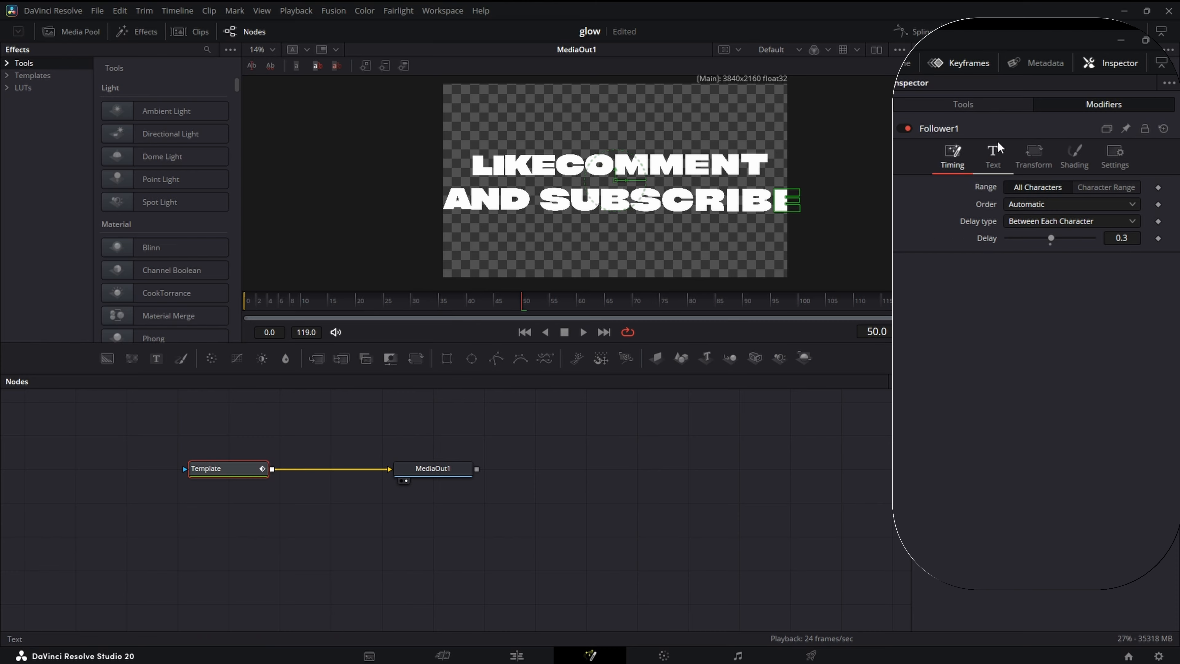
Set the Follower's character order to Random But One by One and preview the animation from frame 0
click(1046, 205)
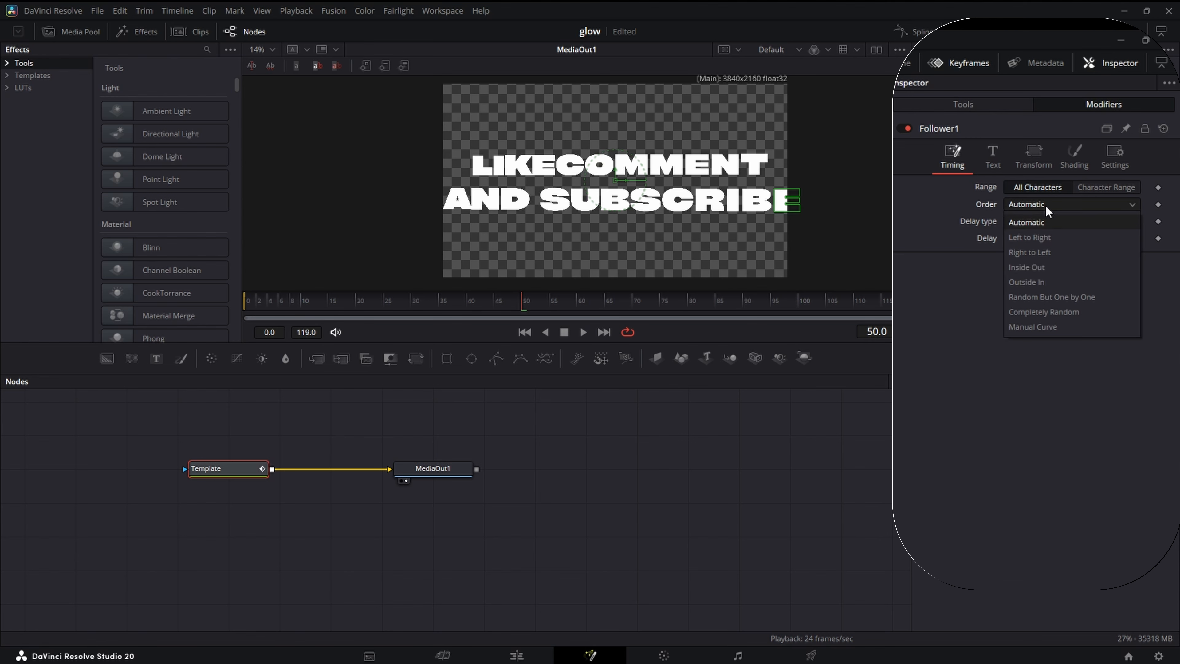
click(1085, 294)
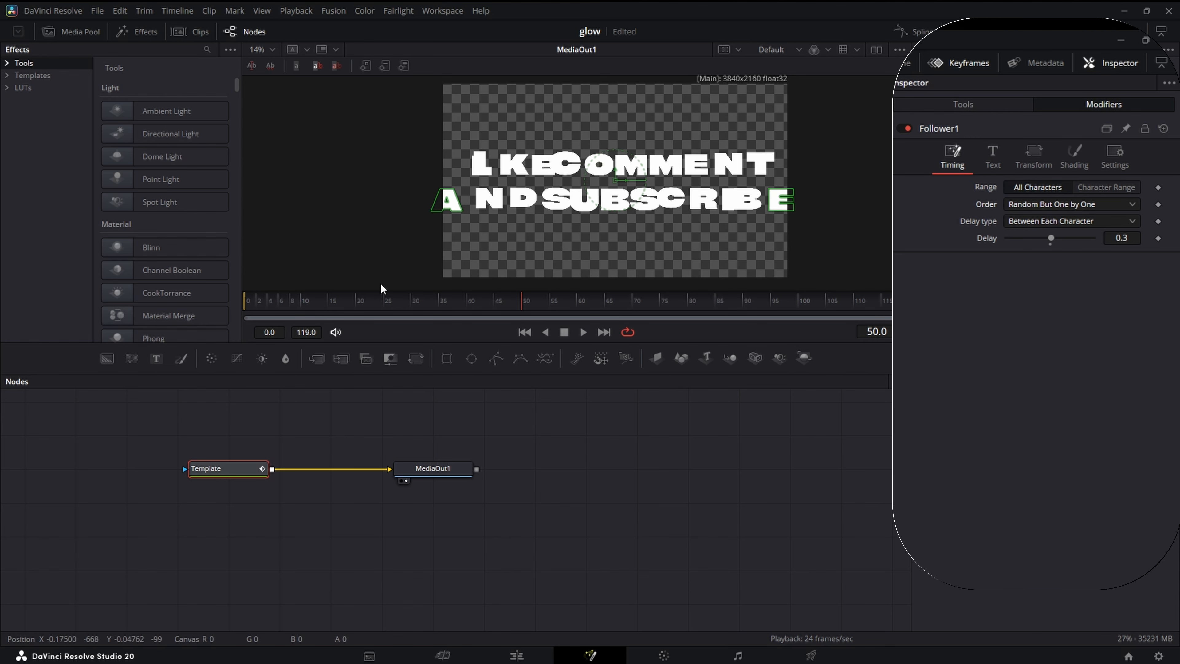
drag(387, 303, 241, 307)
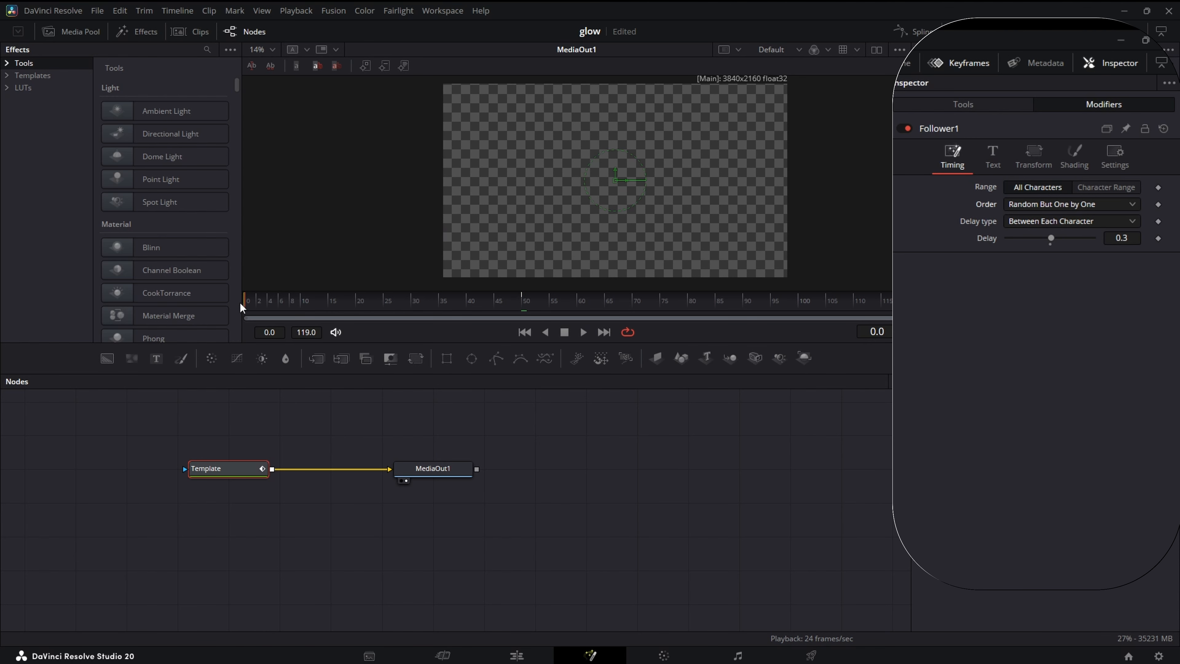
click(583, 332)
click(564, 332)
Raise the character delay to 1.8 and preview the animation
drag(1050, 238, 1053, 238)
click(584, 333)
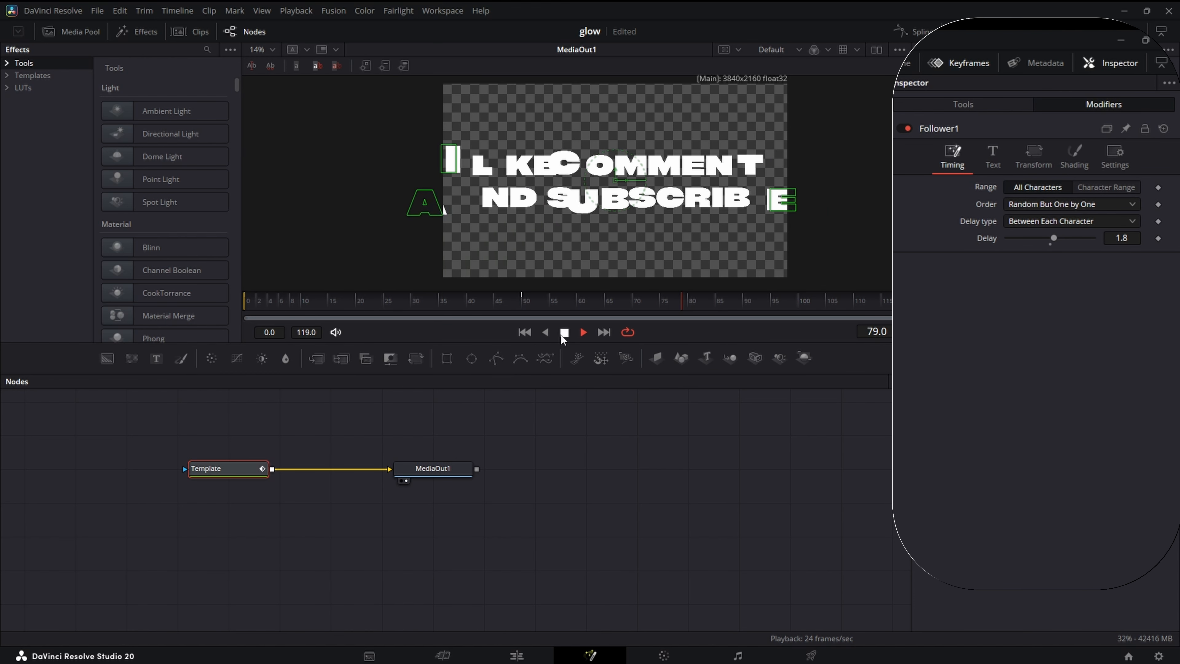
click(564, 333)
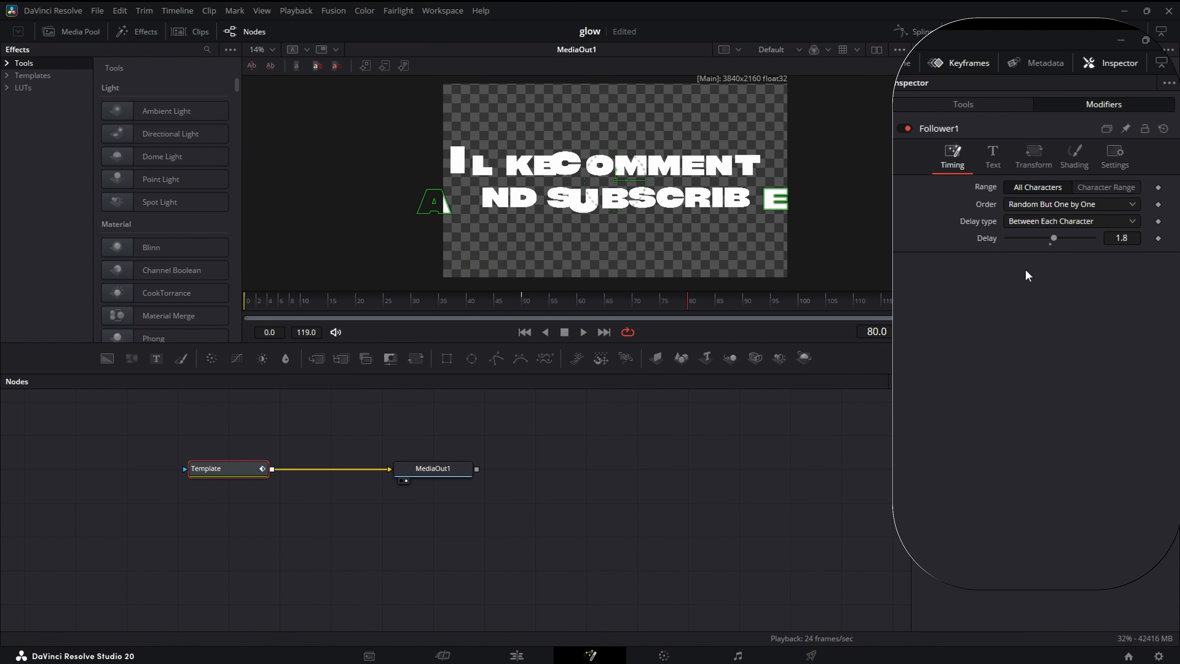
Set the character delay to 1.2 and play the animation from the first frame
click(1127, 238)
text(2)
key(Return)
click(524, 332)
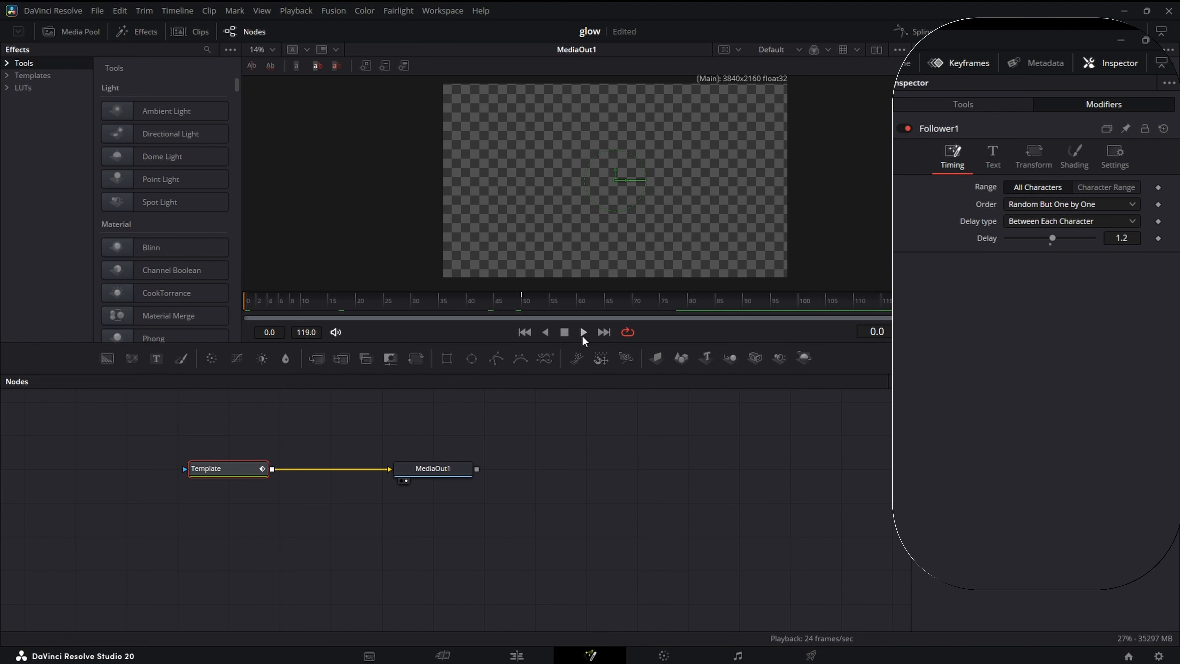
click(584, 332)
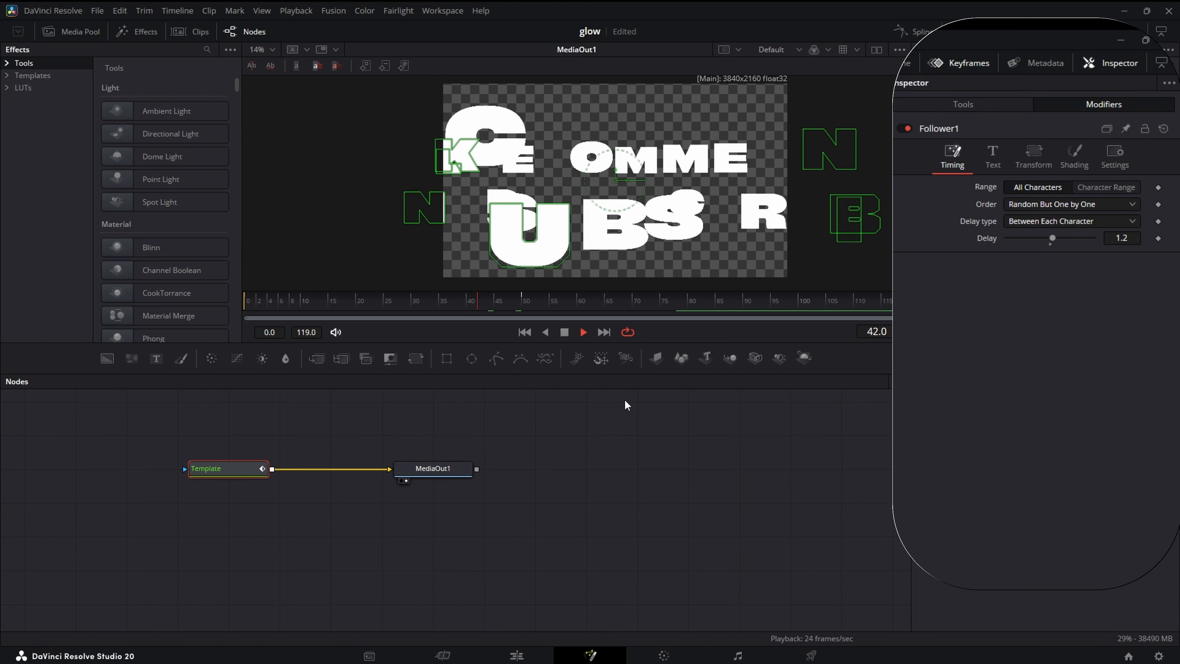
Keyframe the Follower's shading Softness X and Y from 20 at frame 0 to 0 at frame 50, and scrub through the result
drag(504, 304, 524, 305)
click(1074, 157)
scroll(1073, 325, down, 3)
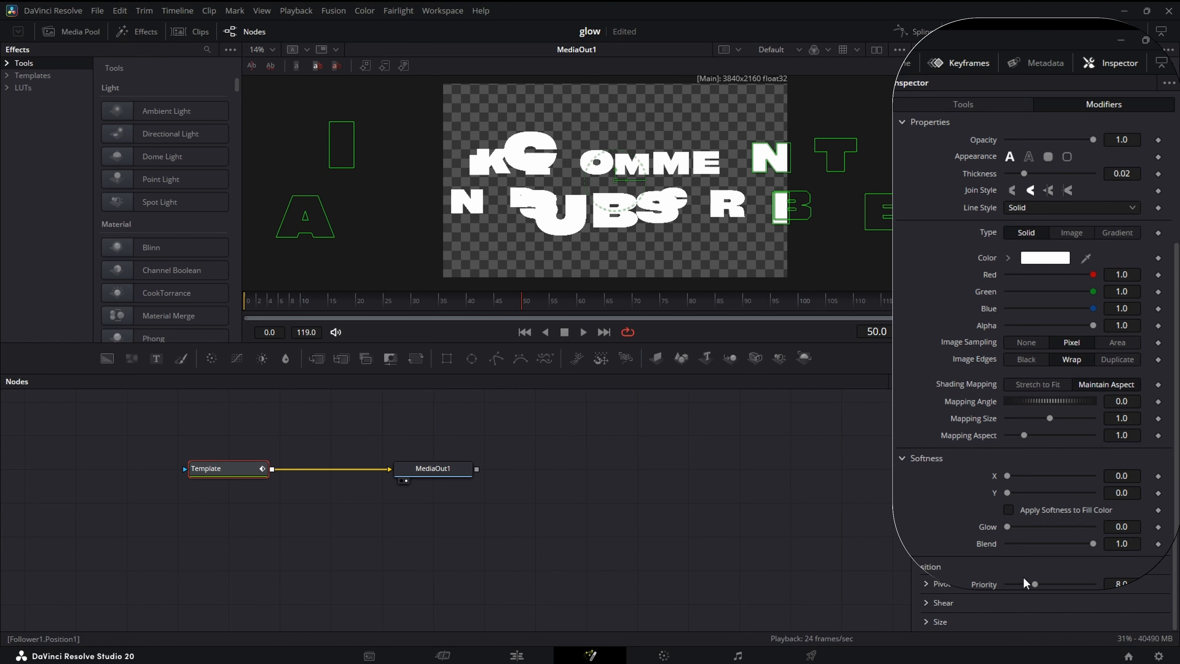
click(1157, 475)
drag(522, 306, 238, 316)
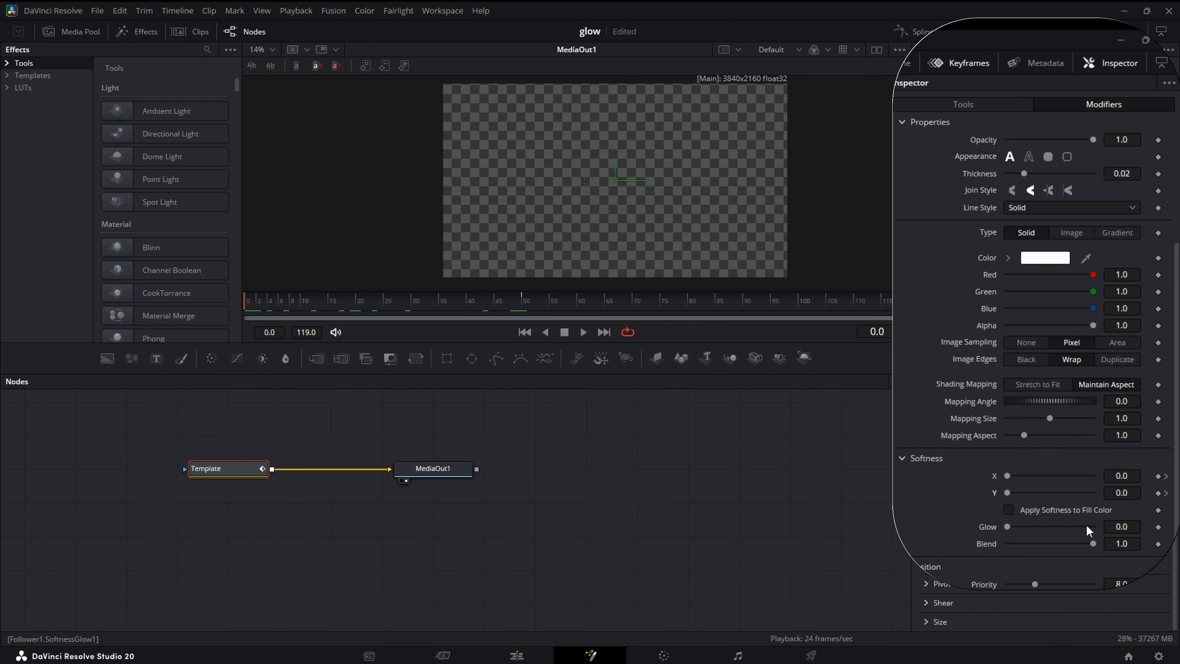
drag(1007, 476, 1098, 492)
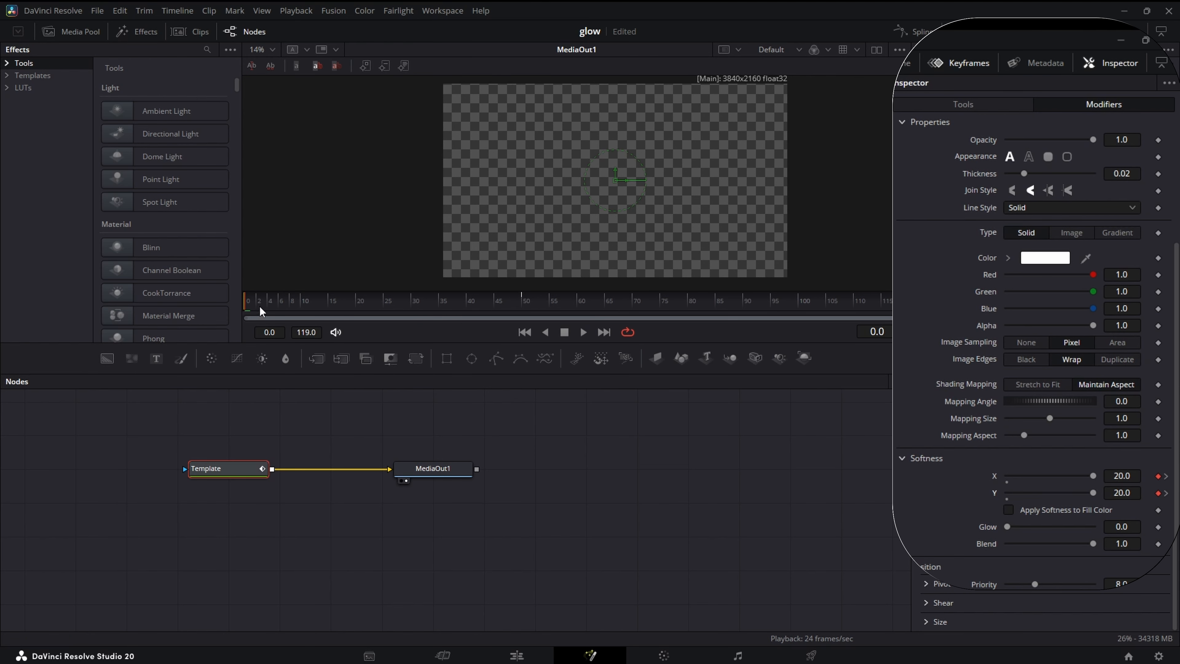
drag(260, 310, 753, 304)
Keyframe the Follower's character Offset at 0.0 on frame 60 and set its Y value to 0.116 at frame 0
scroll(1033, 157, up, 3)
click(1033, 158)
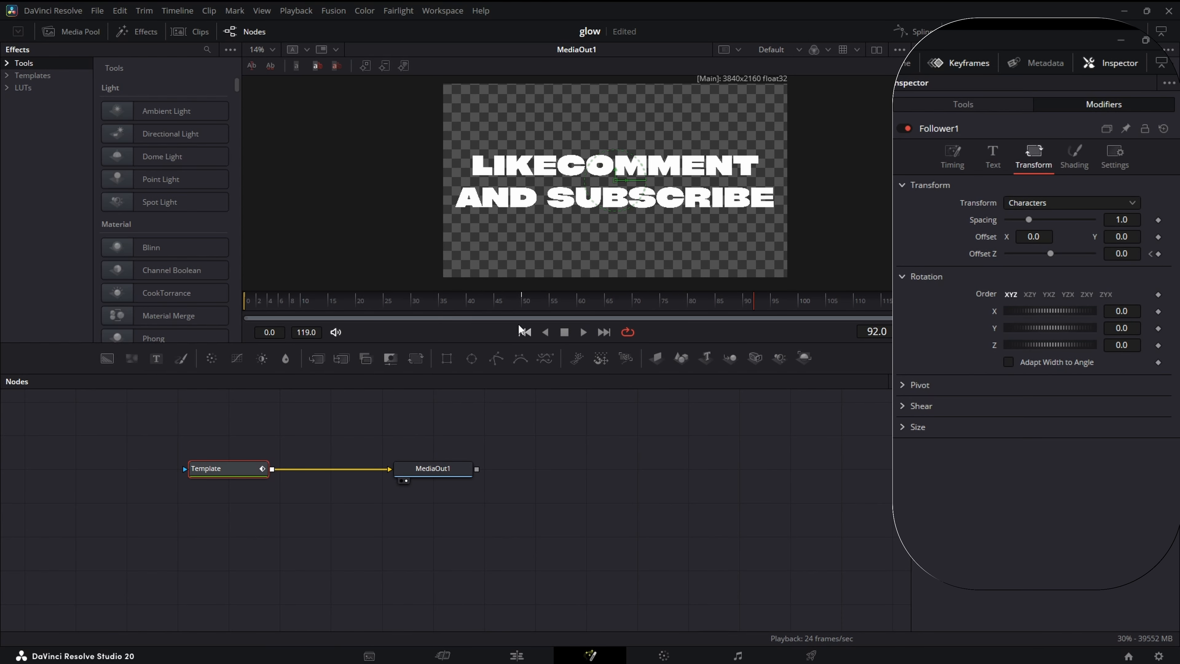
drag(519, 308, 577, 310)
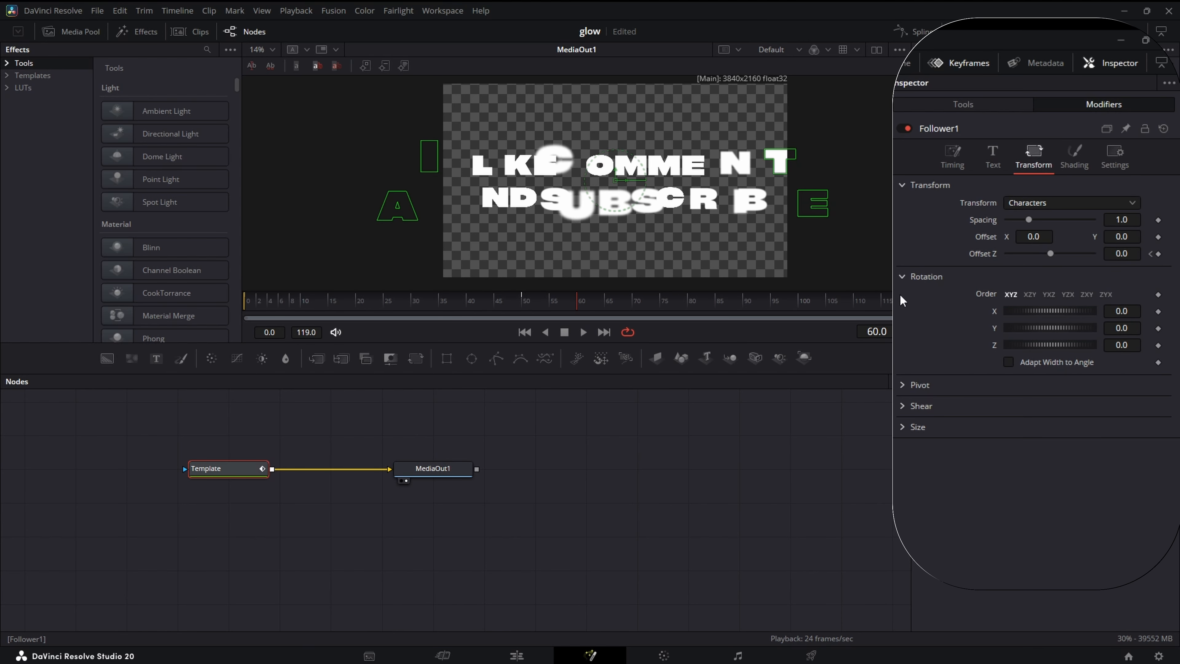
click(1158, 237)
click(525, 332)
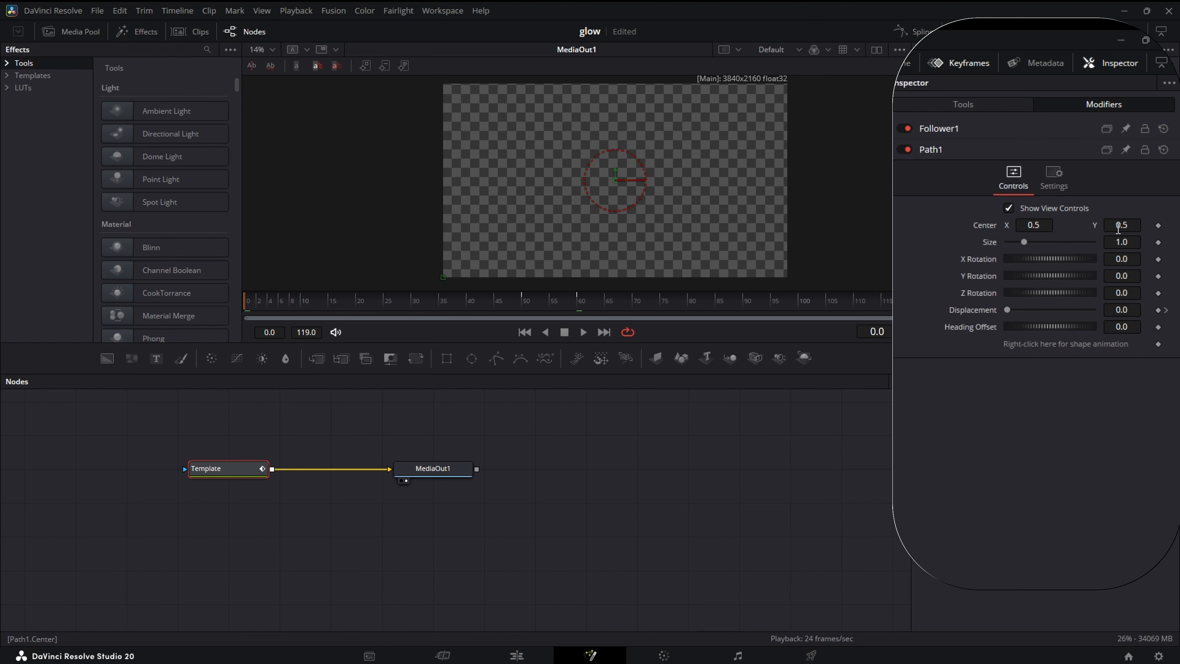
click(1043, 129)
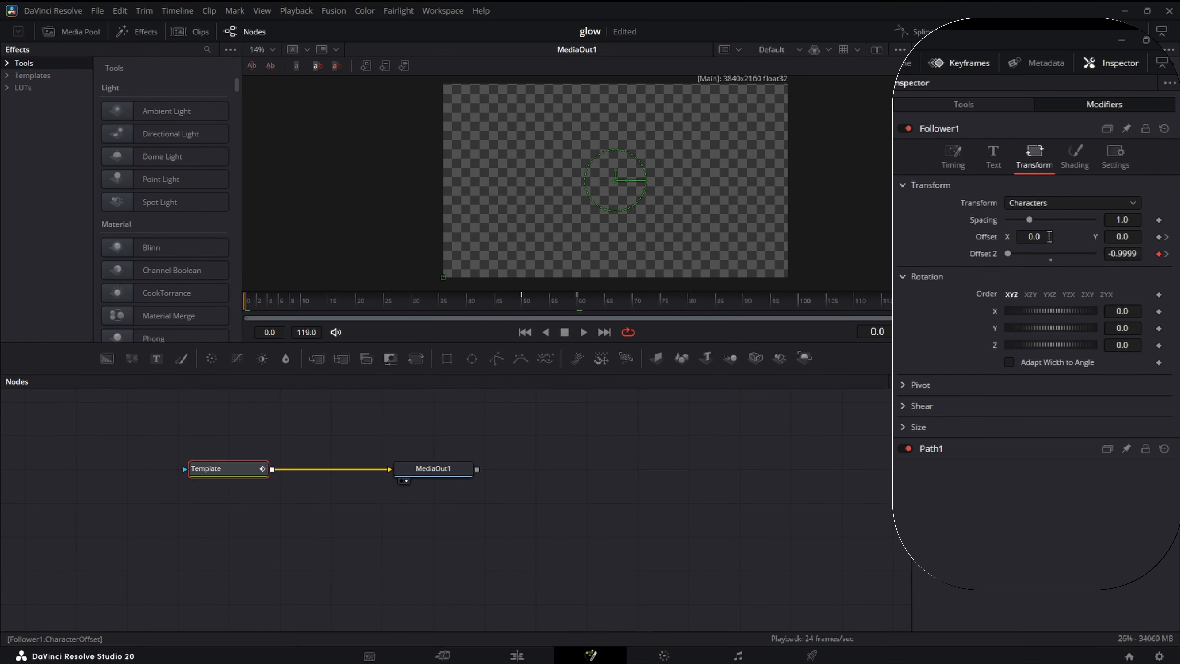
drag(1122, 237, 1169, 237)
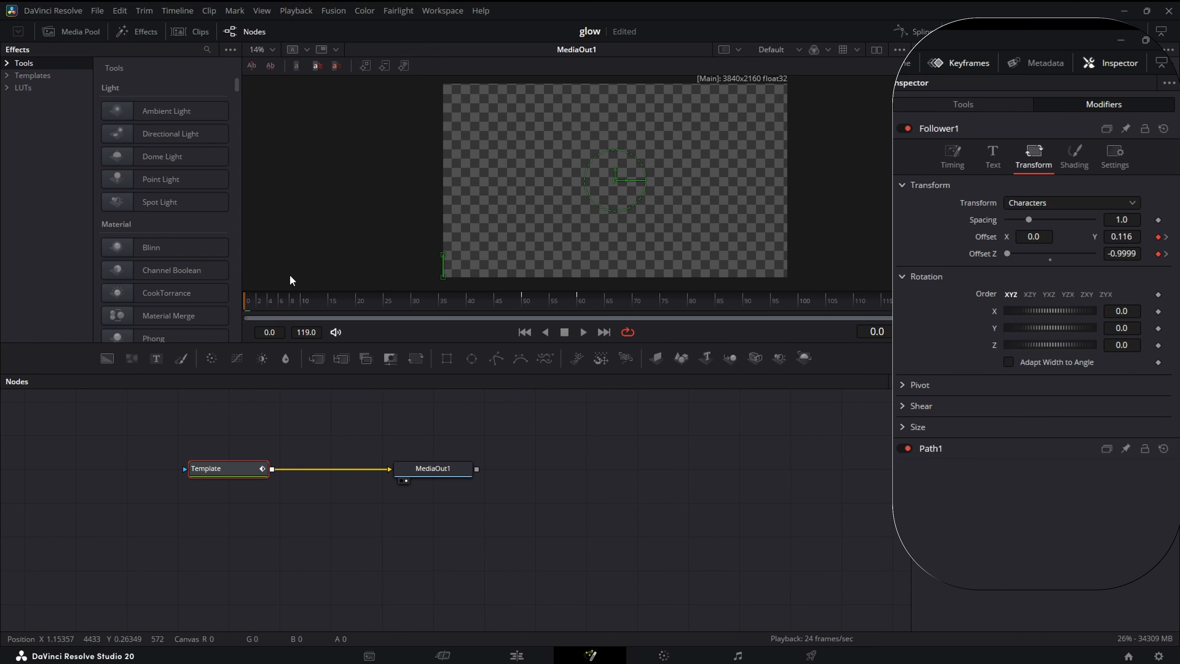
Scrub through the title animation, then play it from the first frame to check the offset
drag(251, 303, 709, 316)
click(525, 331)
key(space)
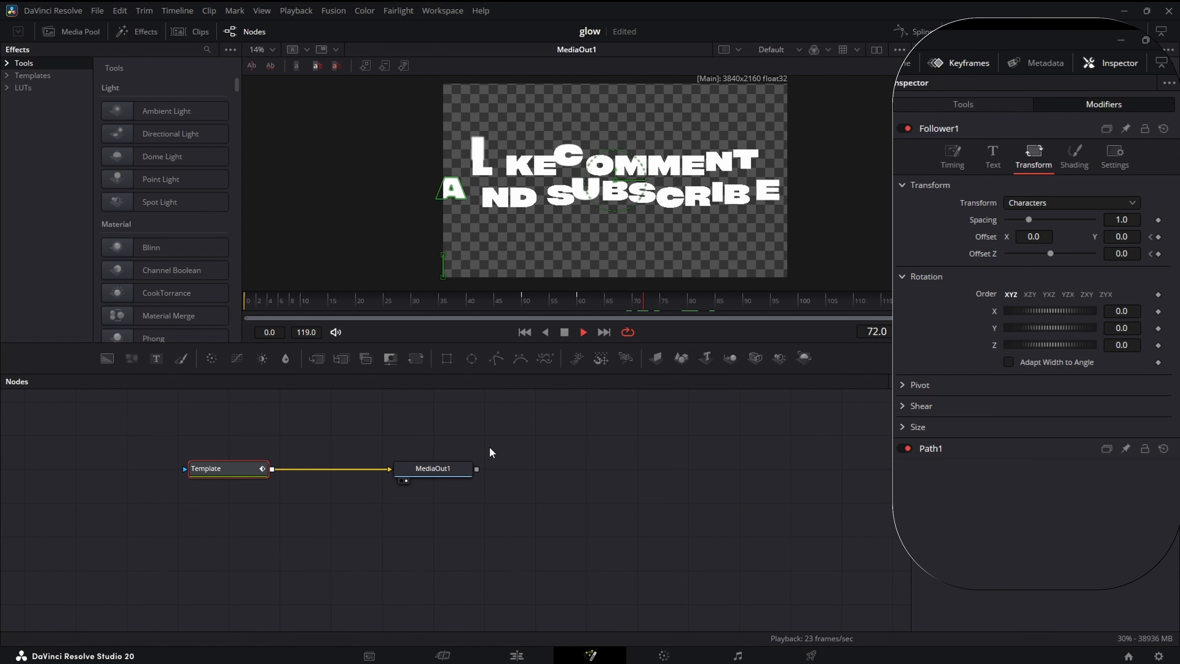
click(564, 332)
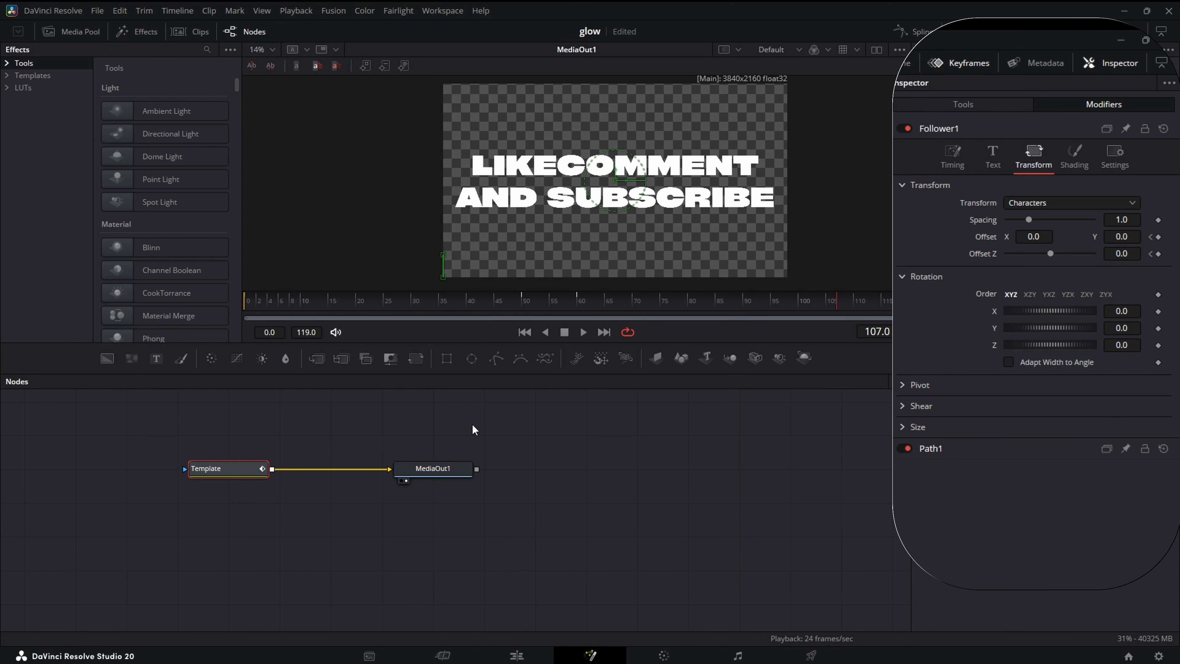
Display all the title's animation curves in the Spline editor and apply In Cubic easing to all their keyframes
click(909, 67)
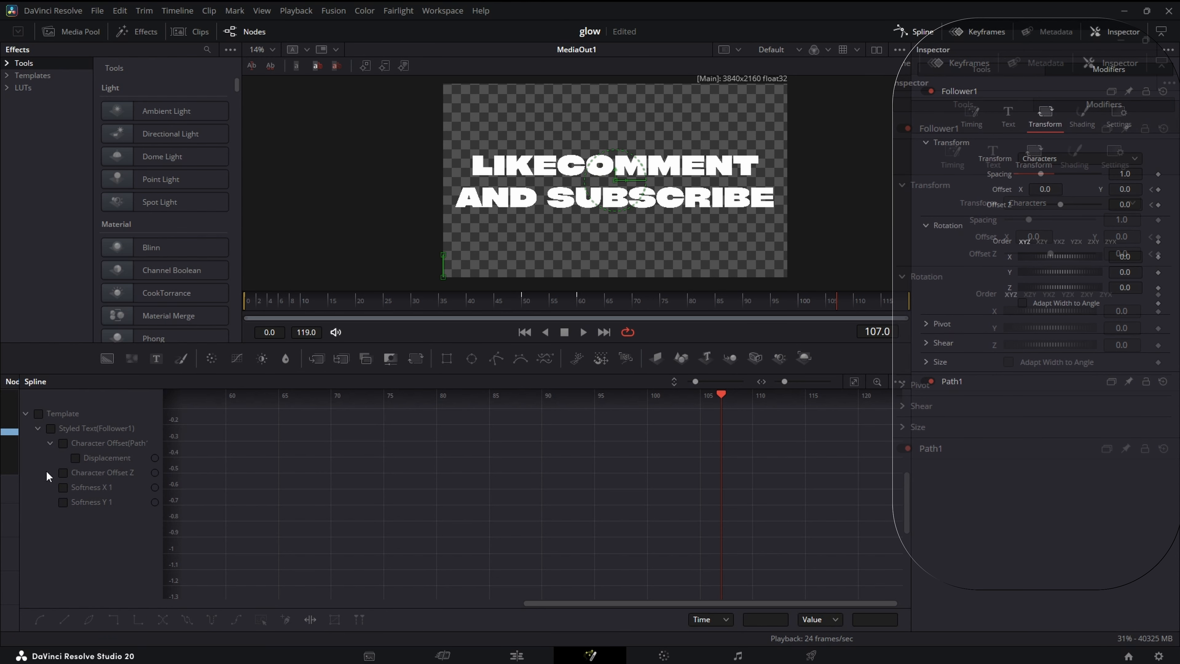
click(902, 382)
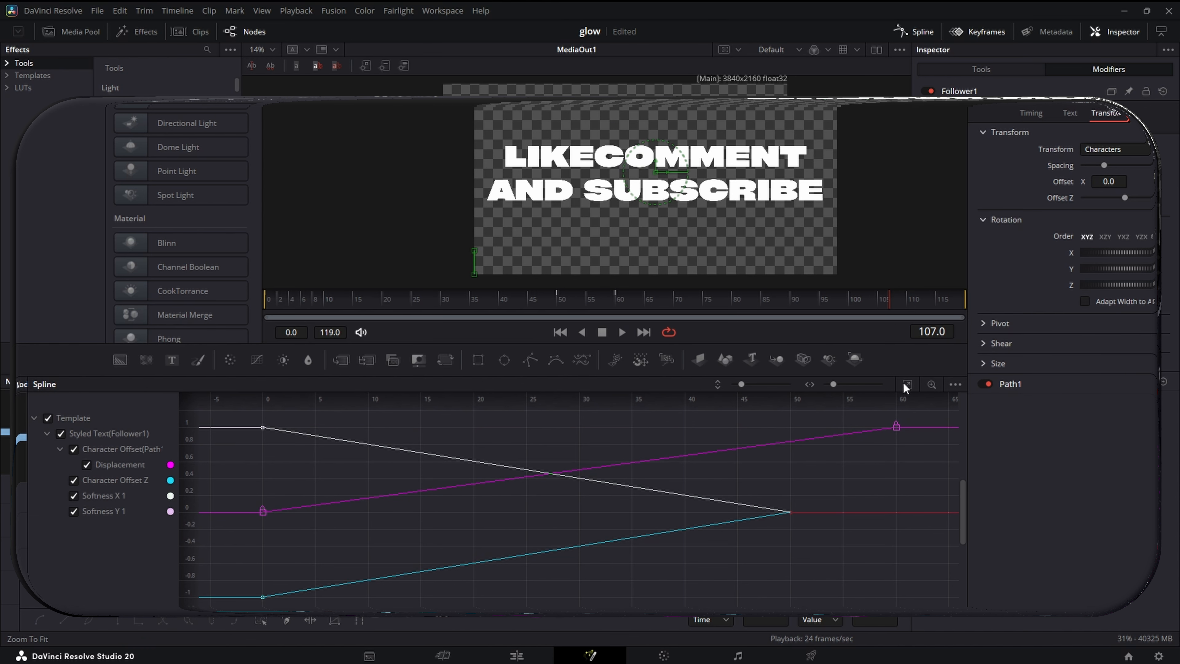
click(264, 620)
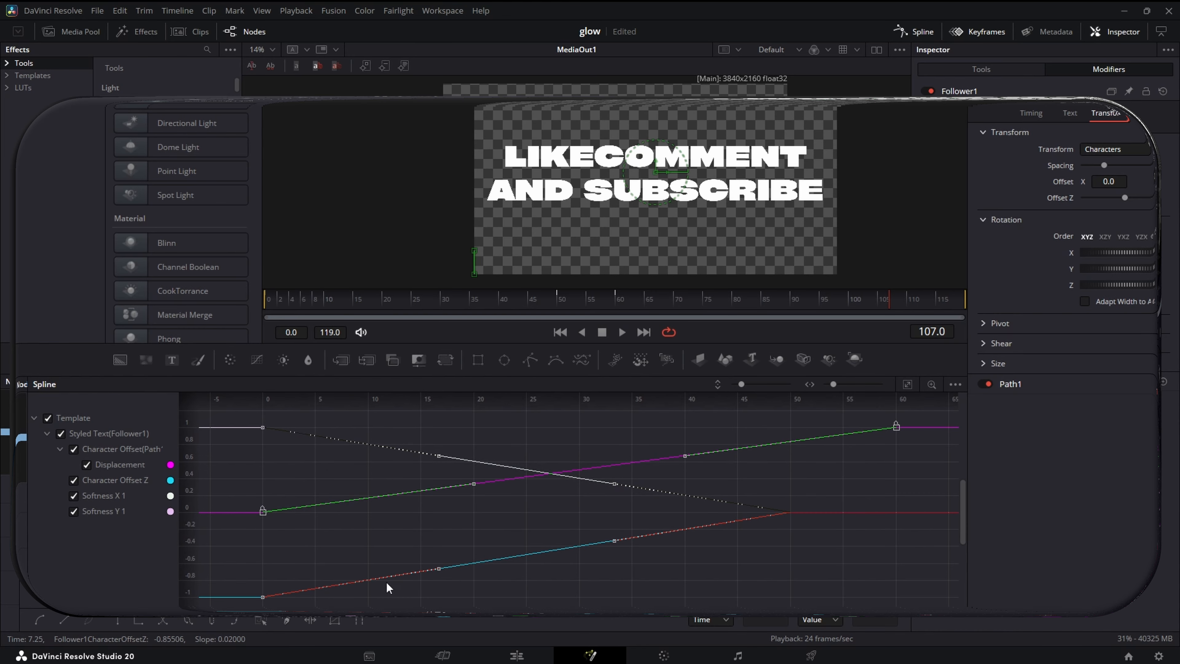
right_click(557, 431)
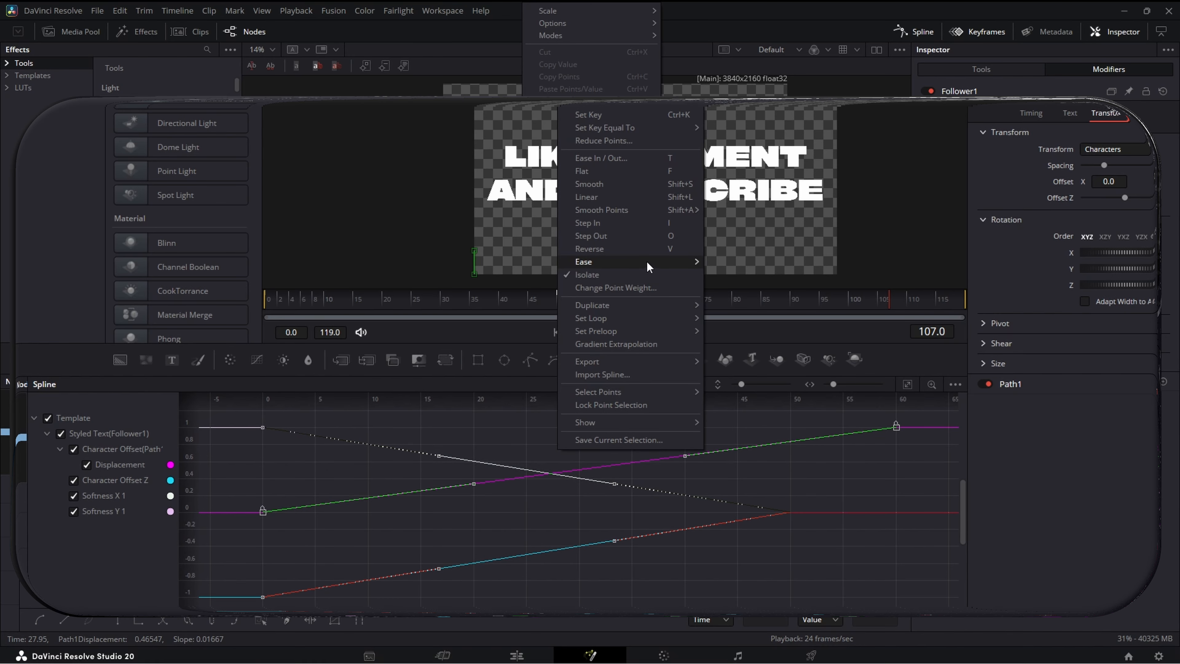
click(740, 290)
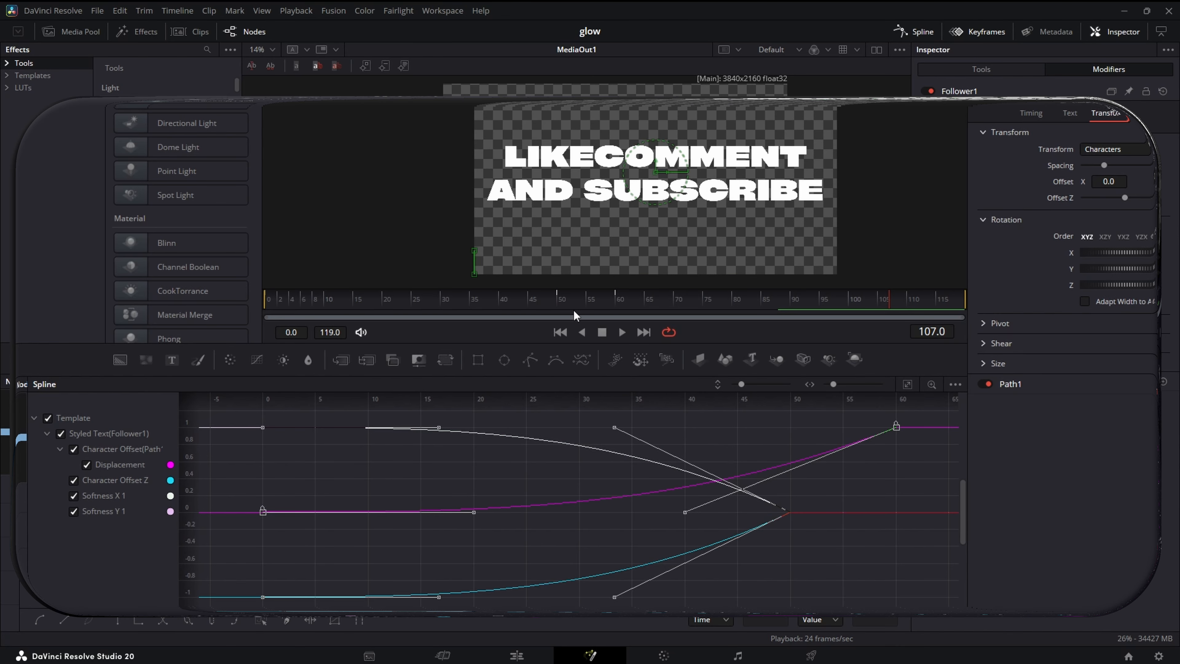
Play the eased animation from the first frame in Fusion, then play the title clip on the Edit page
click(560, 332)
click(584, 331)
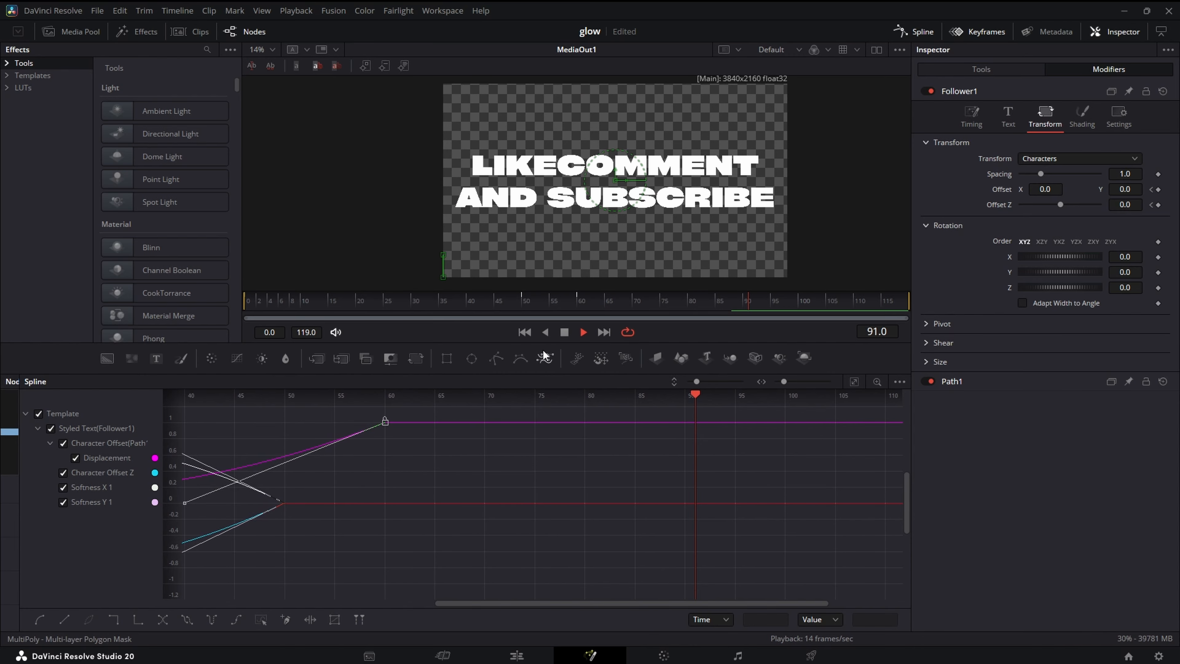
key(shift+4)
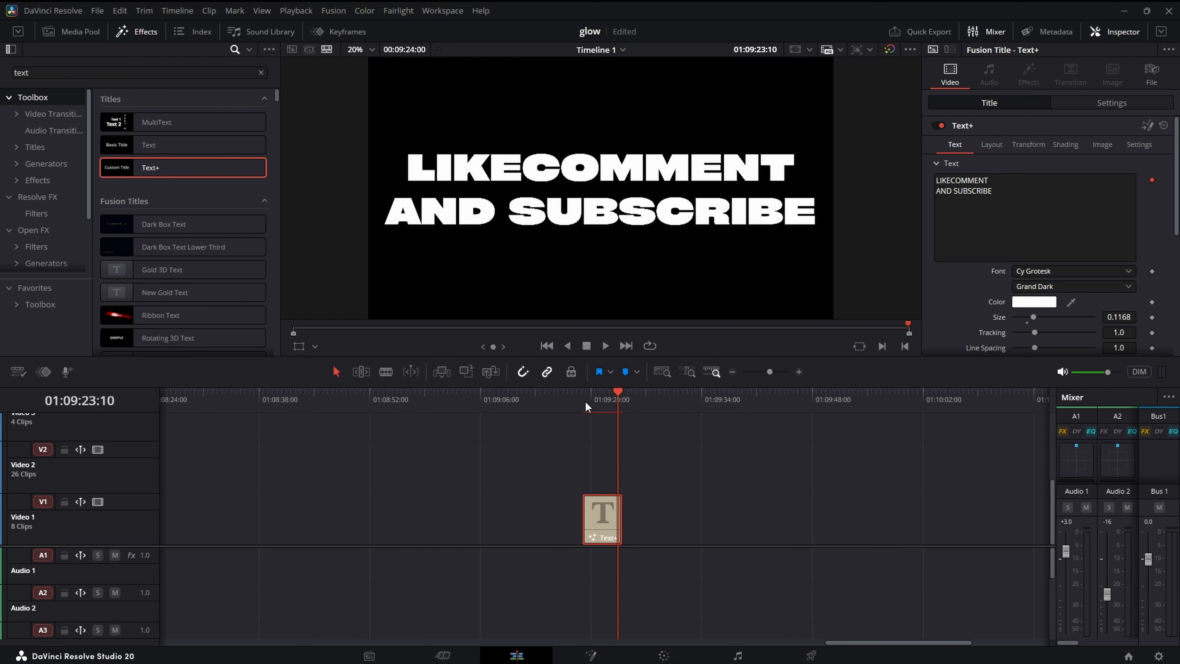
click(585, 401)
key(space)
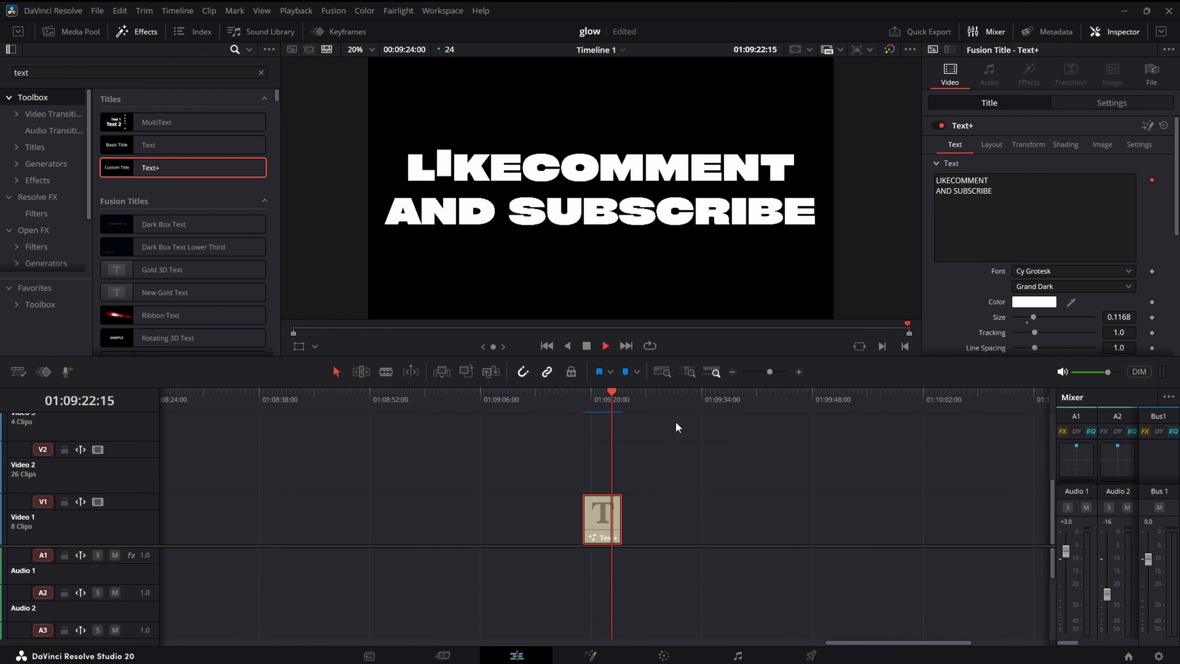
Return to the Fusion page, isolate the Character Offset's Displacement curve in the Spline editor, and apply Out Cubic easing to it
key(shift+5)
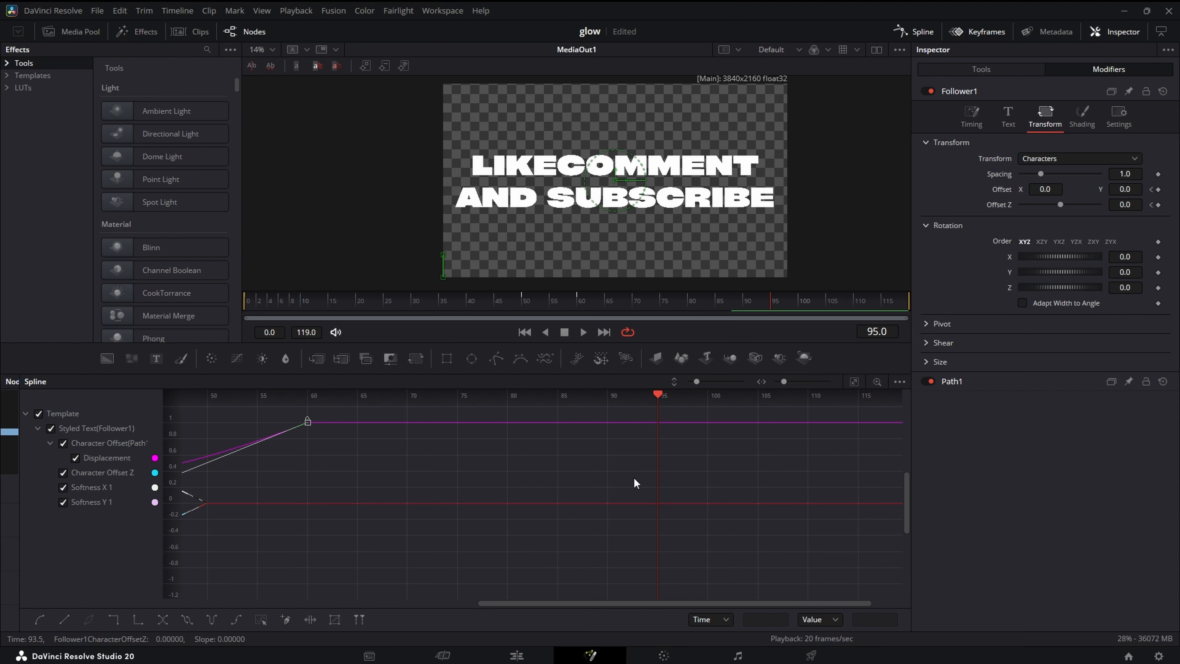
click(854, 381)
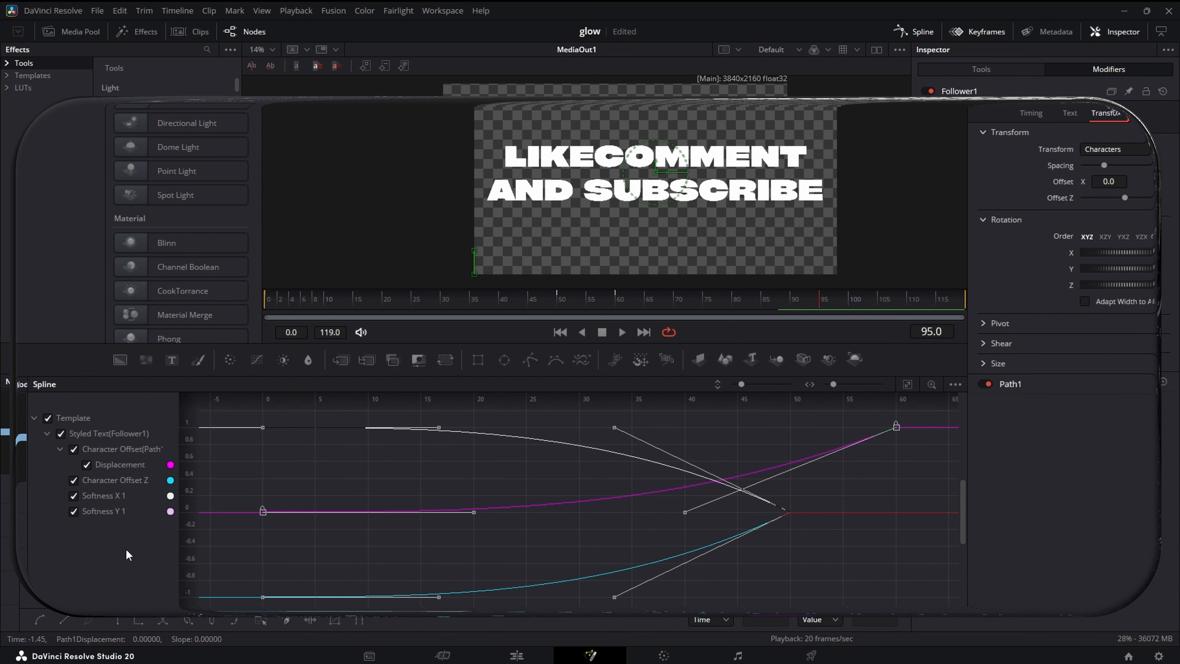
click(74, 496)
click(75, 510)
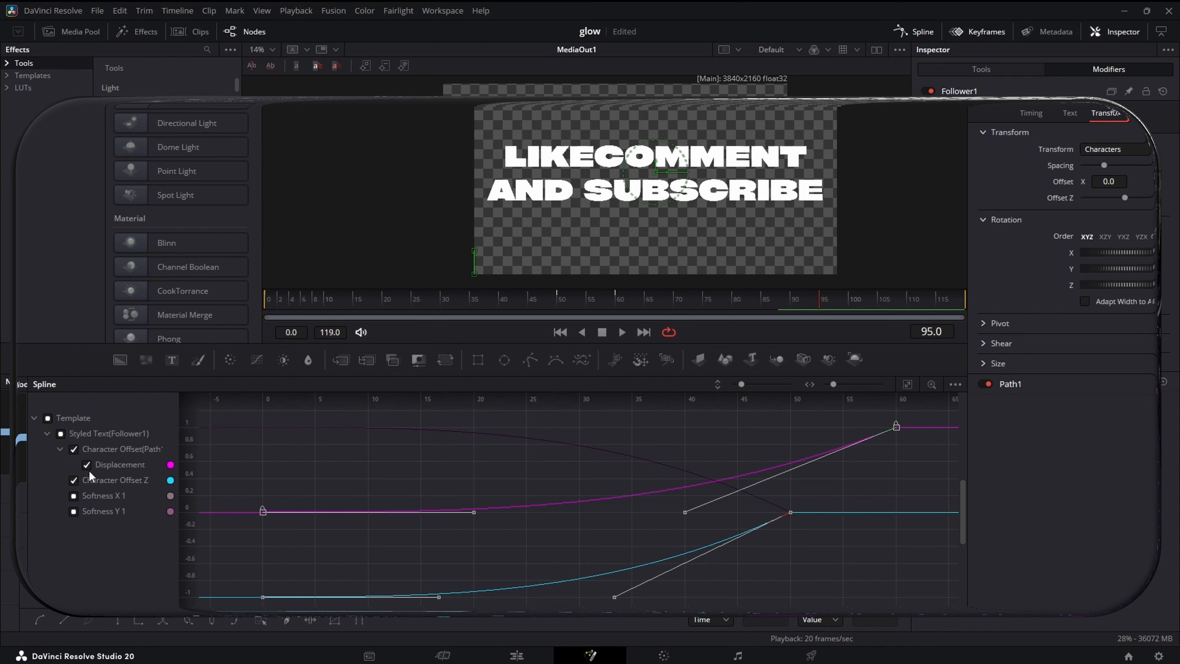
click(73, 480)
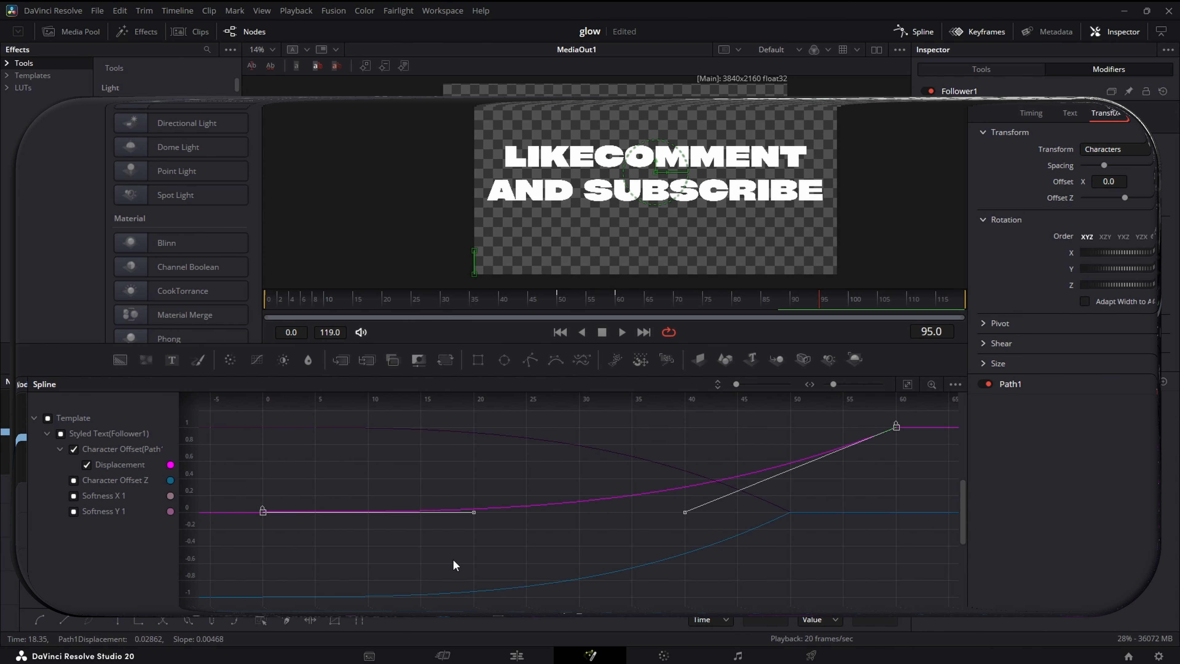
right_click(513, 551)
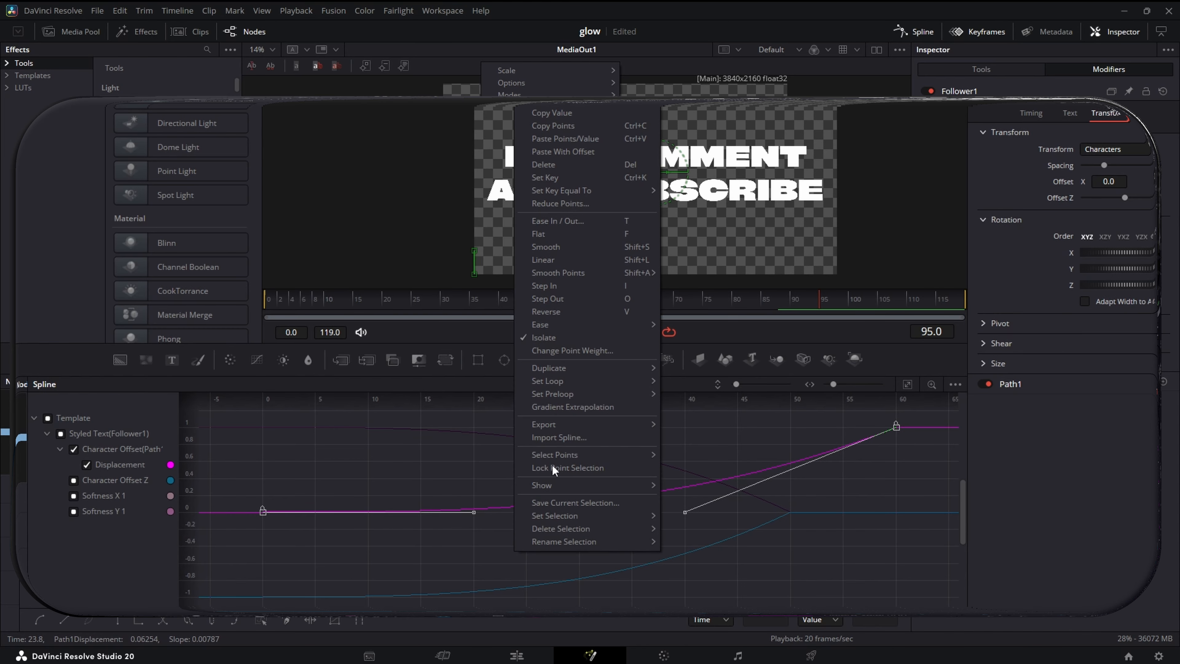
mouse_move(604, 324)
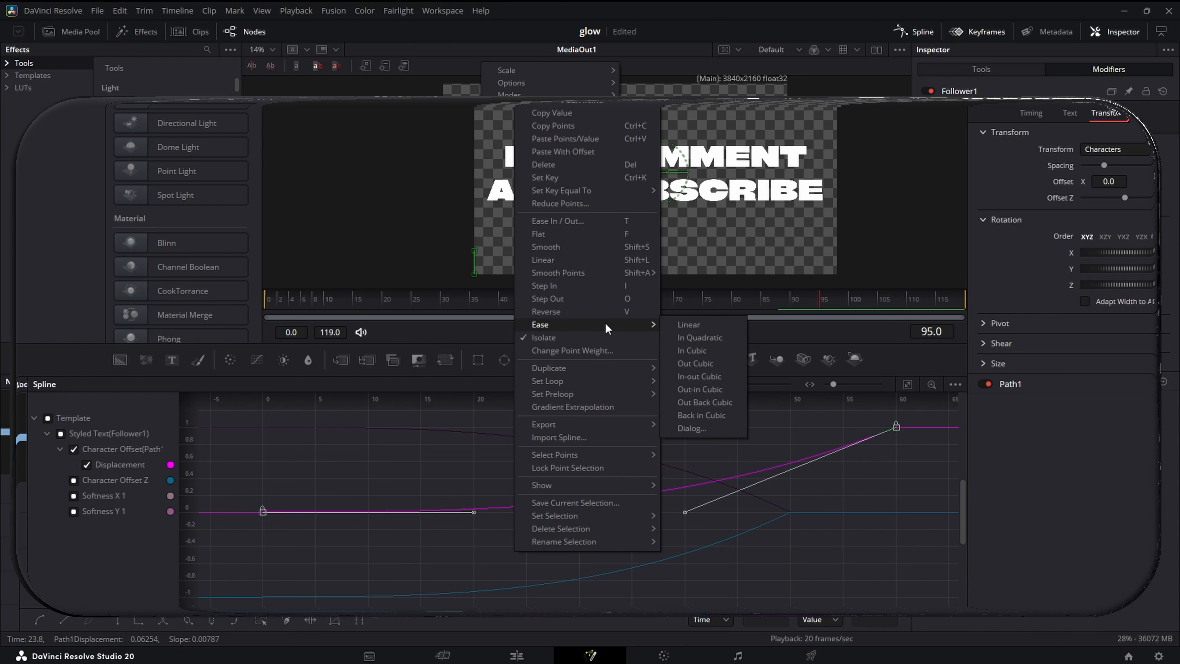
click(710, 363)
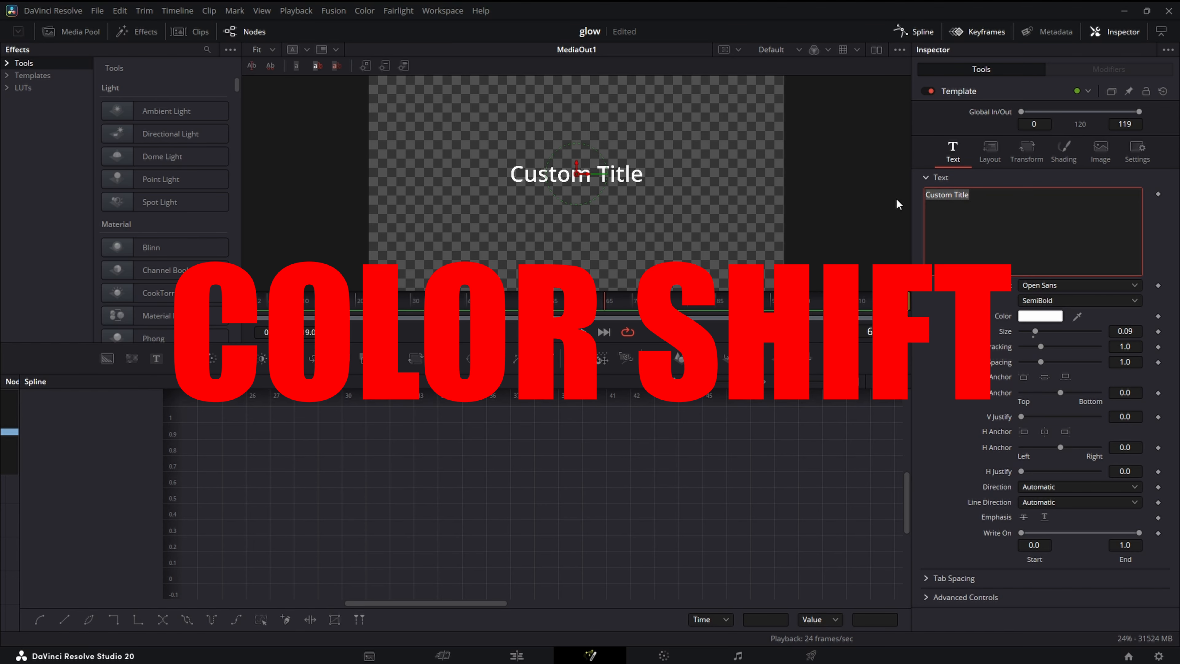
Set the new title's text to "SLEEVELSS" in Oswald Bold with size 0.2677 and tracking 0.971
key(BackSpace)
text(SL)
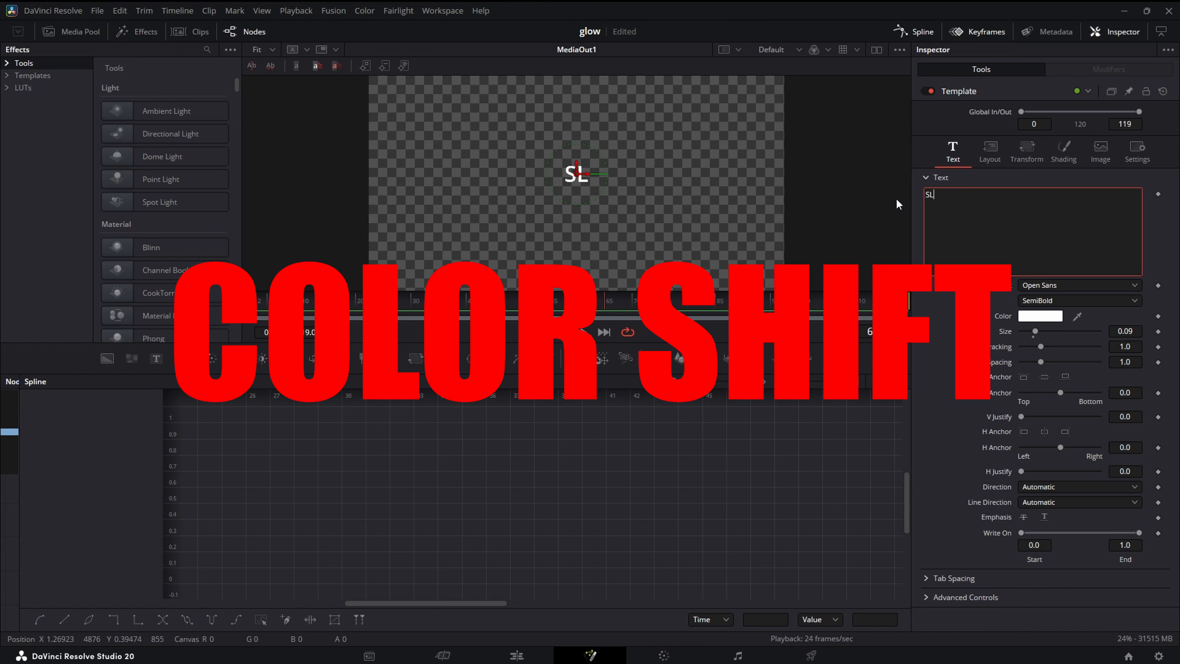
text(EEV)
drag(1035, 332, 1067, 338)
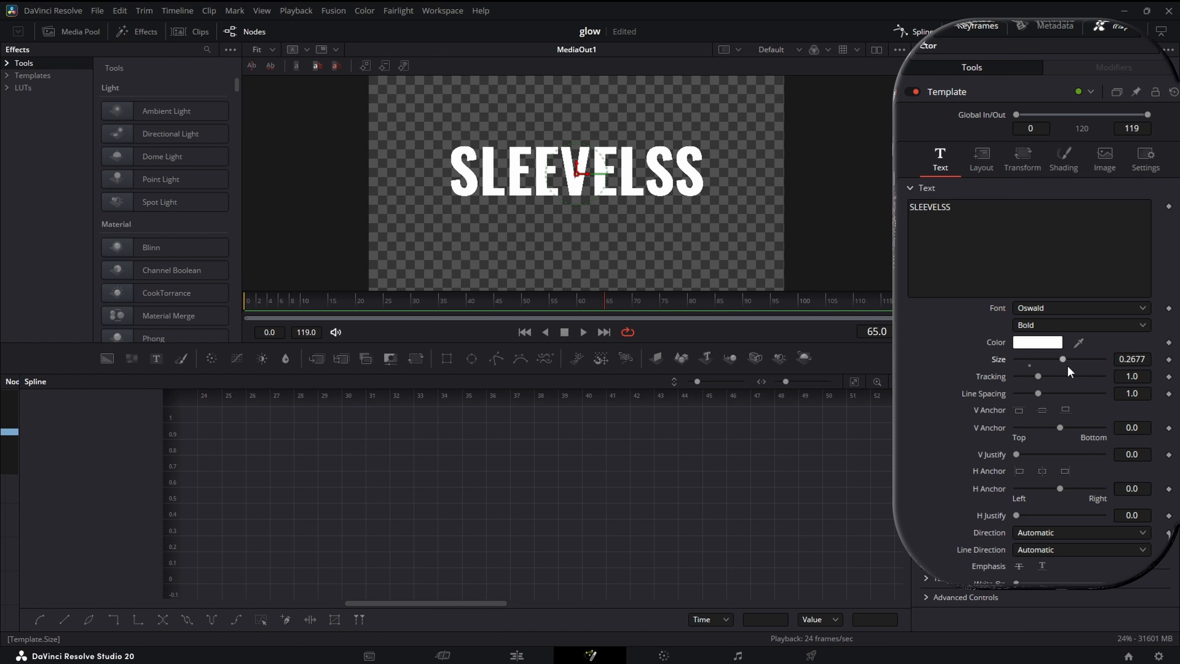
drag(1038, 376, 1036, 376)
Move the MediaOut1 node farther from Template and apply a Follower modifier to the title text
click(908, 31)
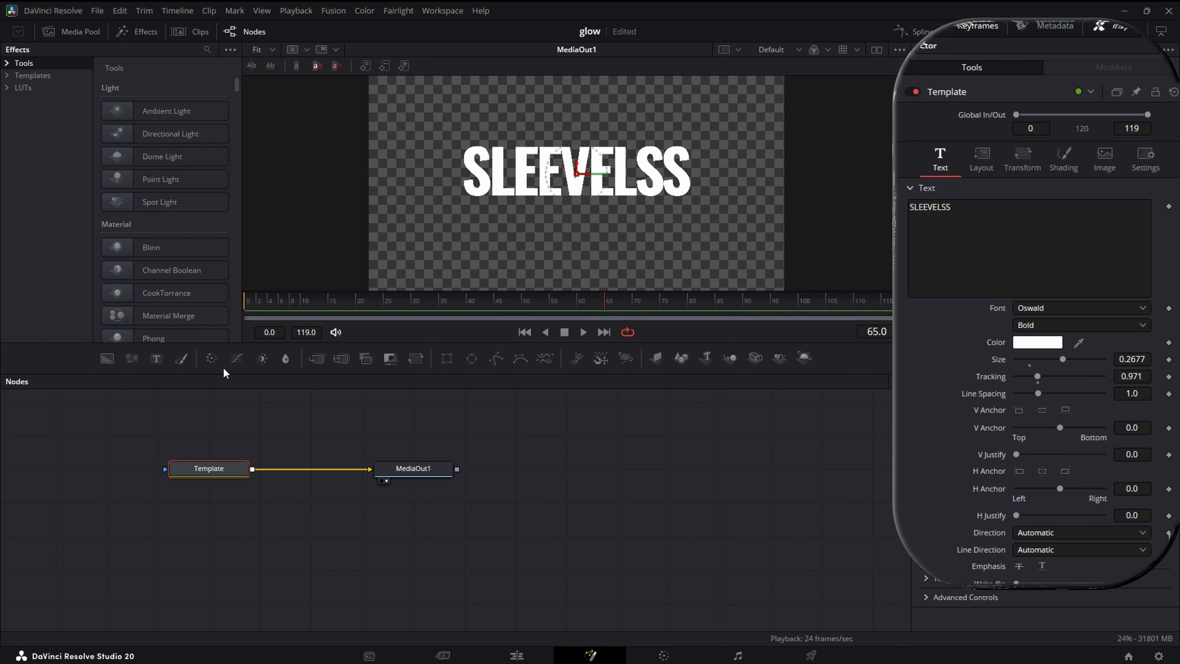
drag(411, 468, 717, 469)
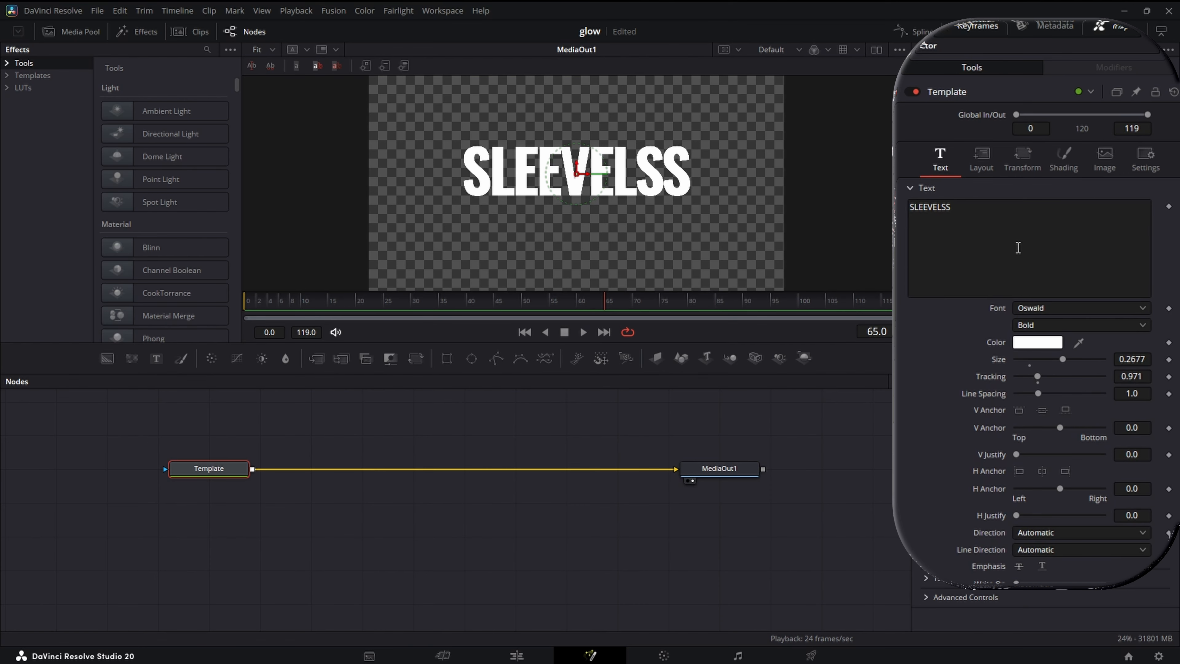
right_click(1018, 247)
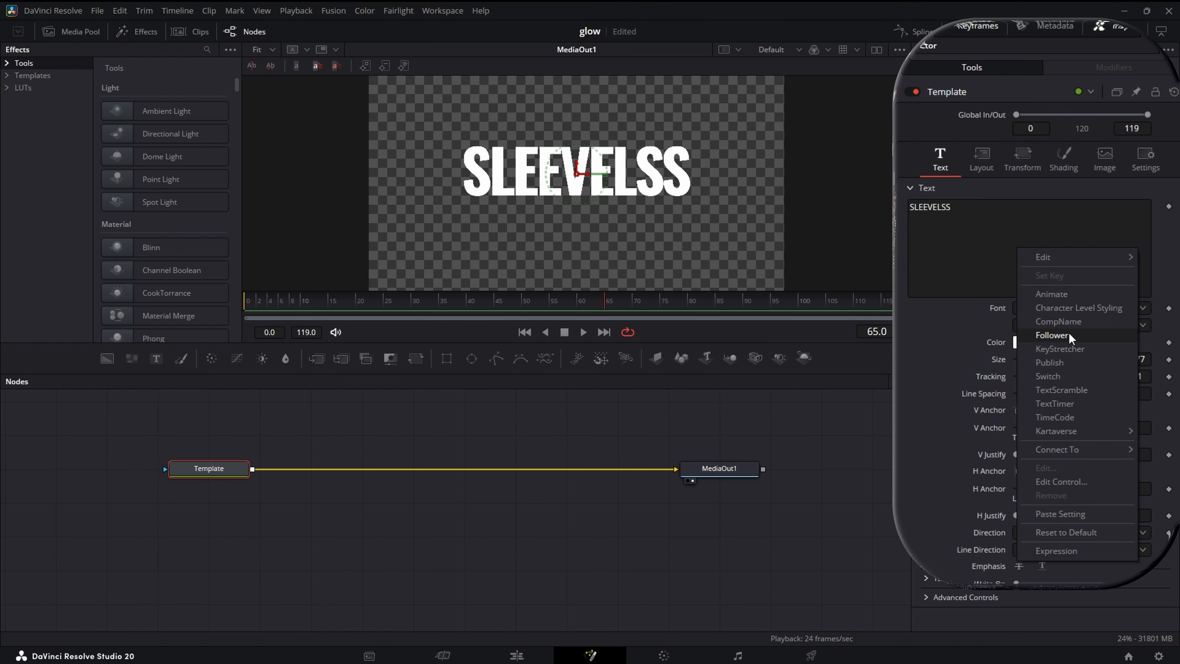
click(1052, 336)
click(1091, 74)
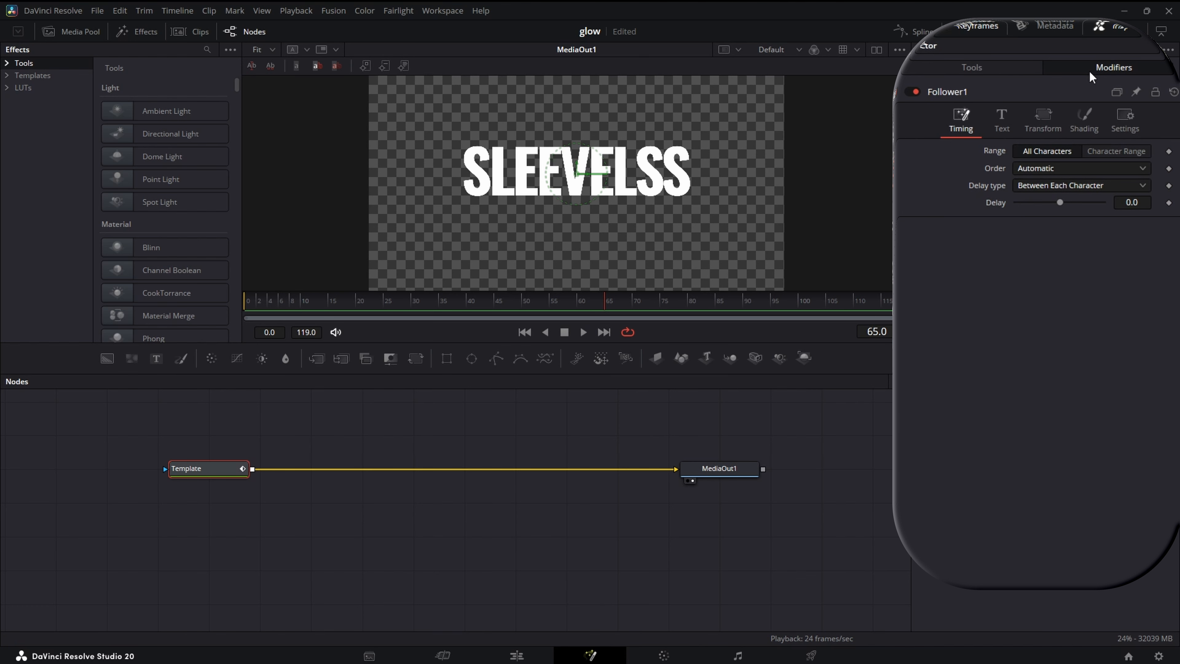
Keyframe the Follower's character Offset X at 0.0 on frame 15 and at -0.781 on frame 0
click(1043, 118)
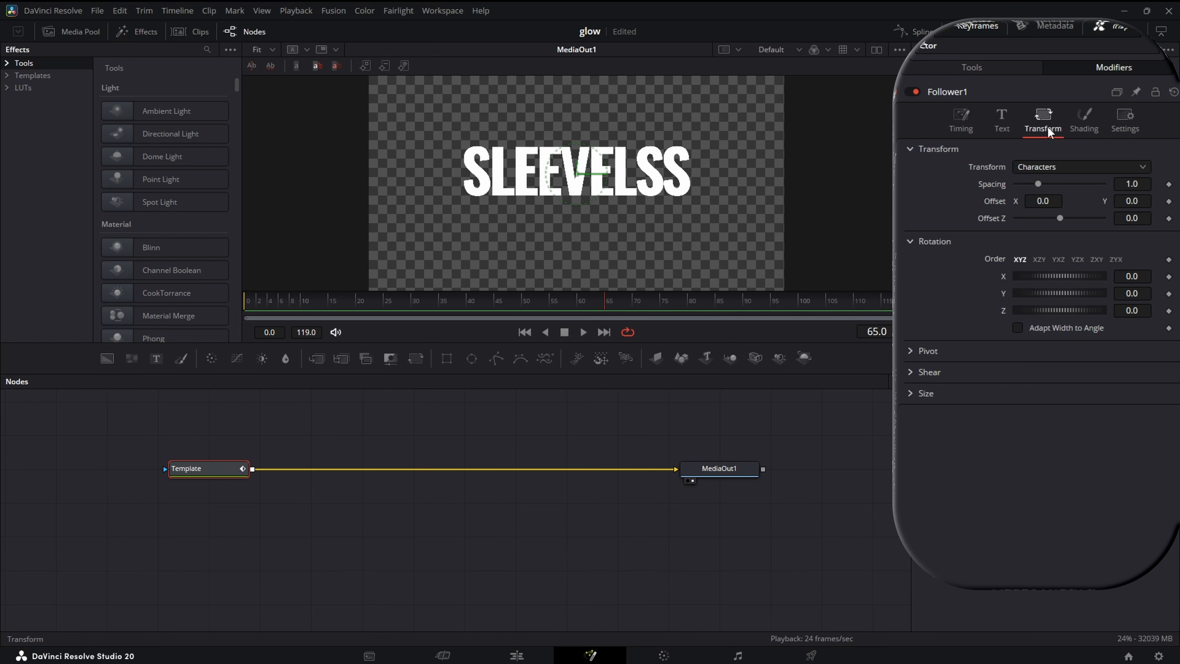
drag(384, 303, 329, 306)
click(1166, 201)
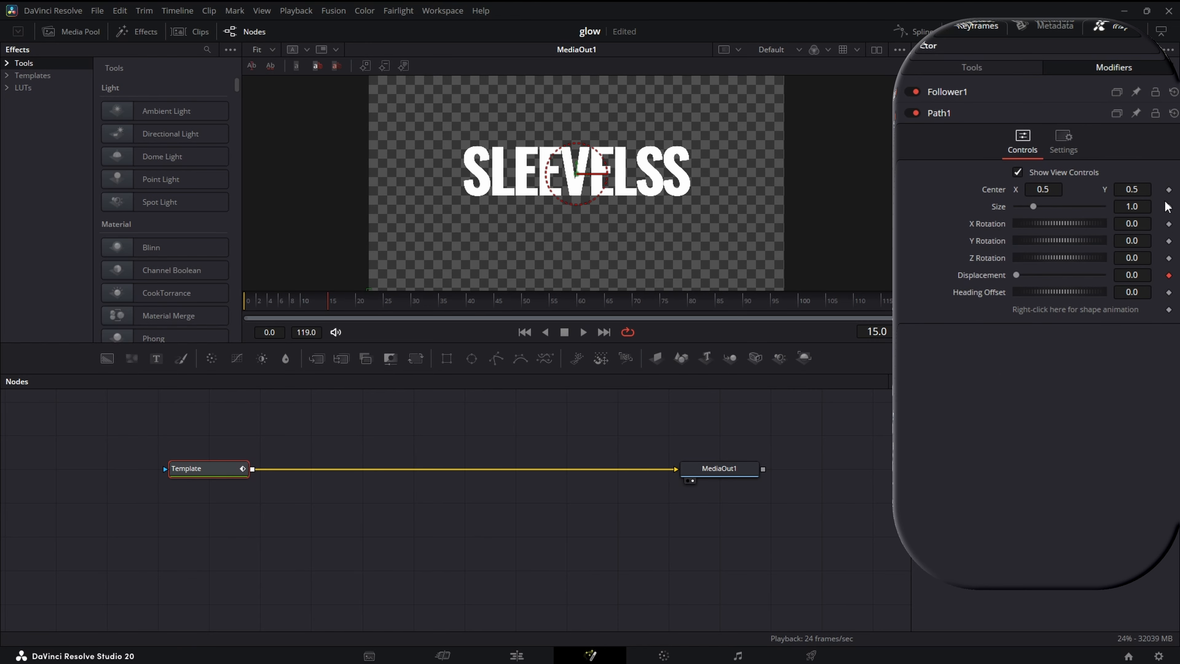
click(524, 332)
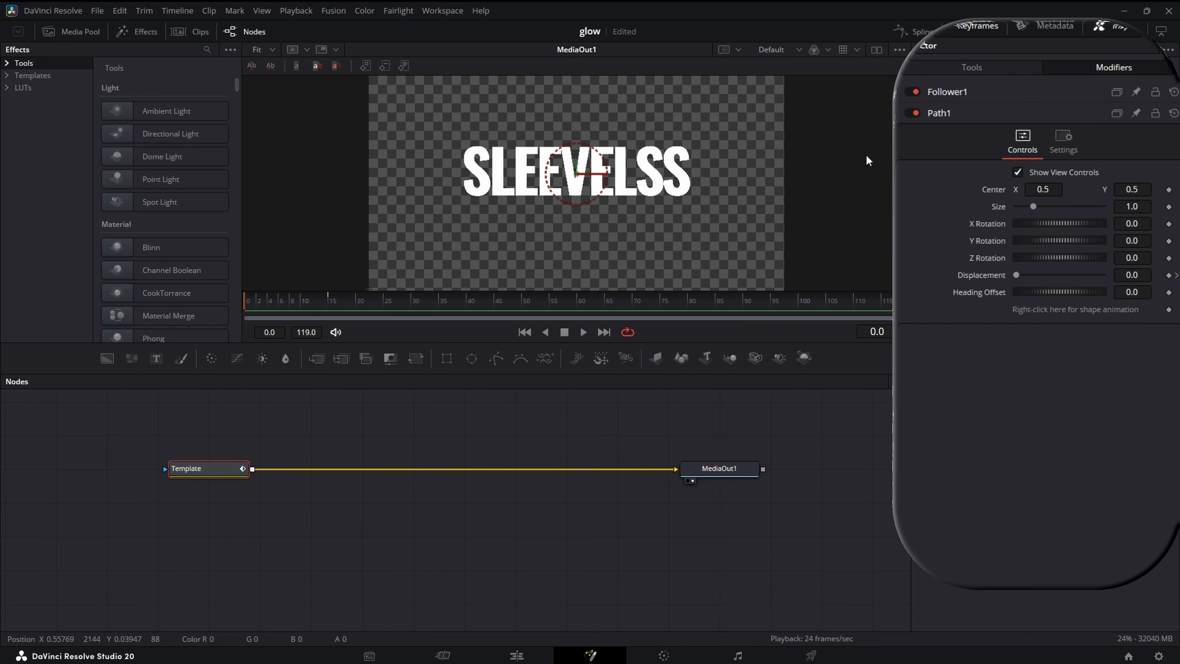
click(1011, 91)
drag(1061, 202, 1027, 203)
click(1060, 204)
text(-0.781)
key(Return)
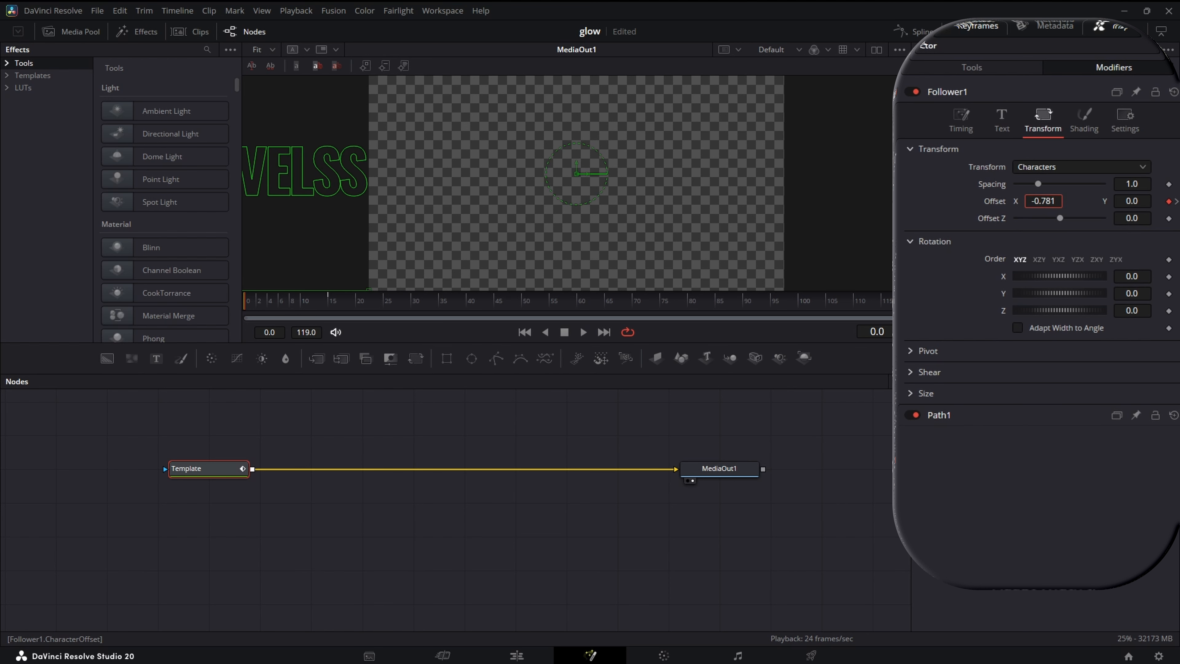
Set the Follower's delay between characters to 0.4 and play the animation
click(960, 120)
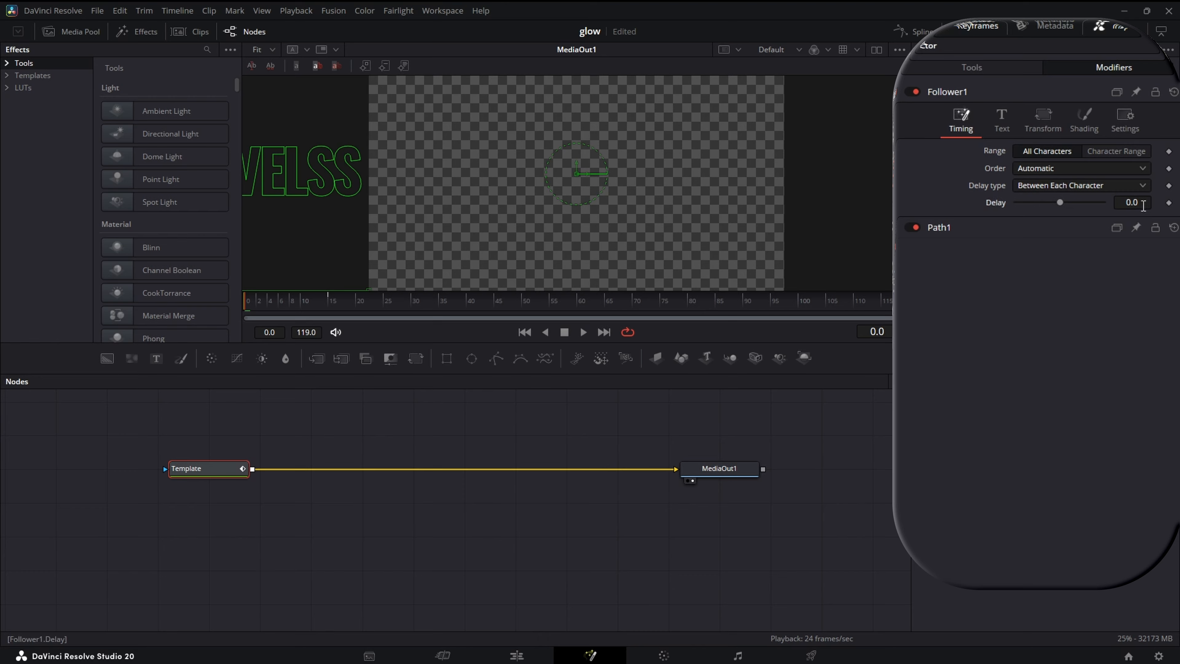
double_click(1140, 203)
text(.4)
key(Return)
click(581, 332)
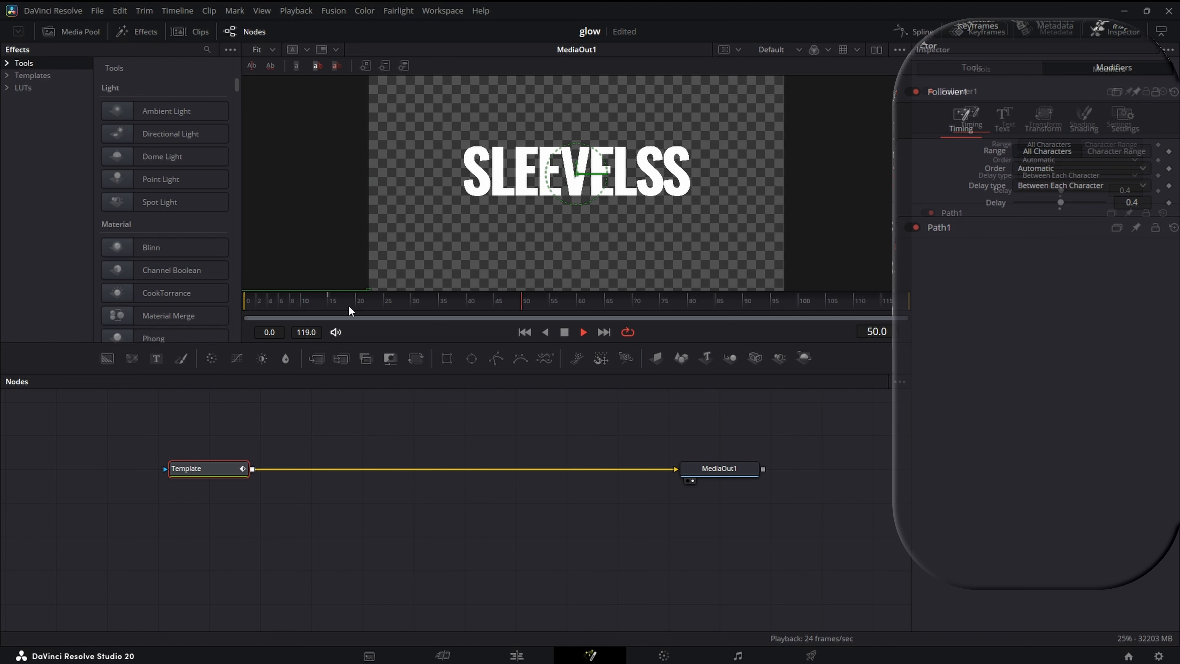
Smooth the Character Offset's Displacement curve at both keyframes in the Spline editor and preview from the first frame
click(919, 36)
click(41, 413)
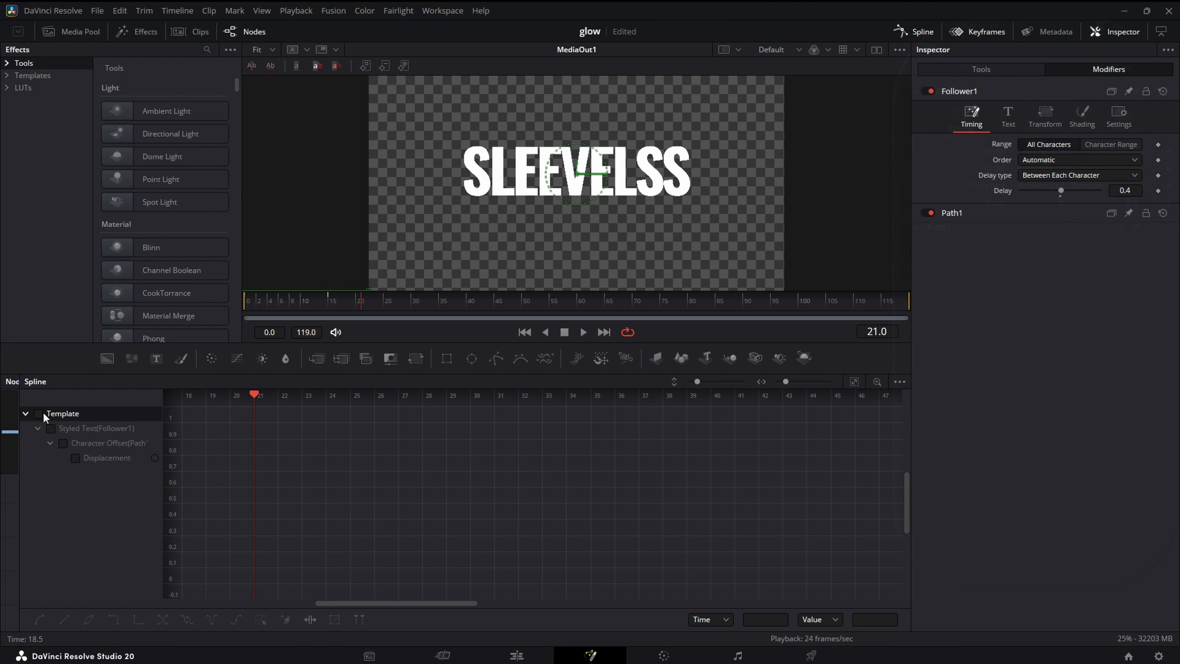
click(854, 381)
click(261, 619)
key(s)
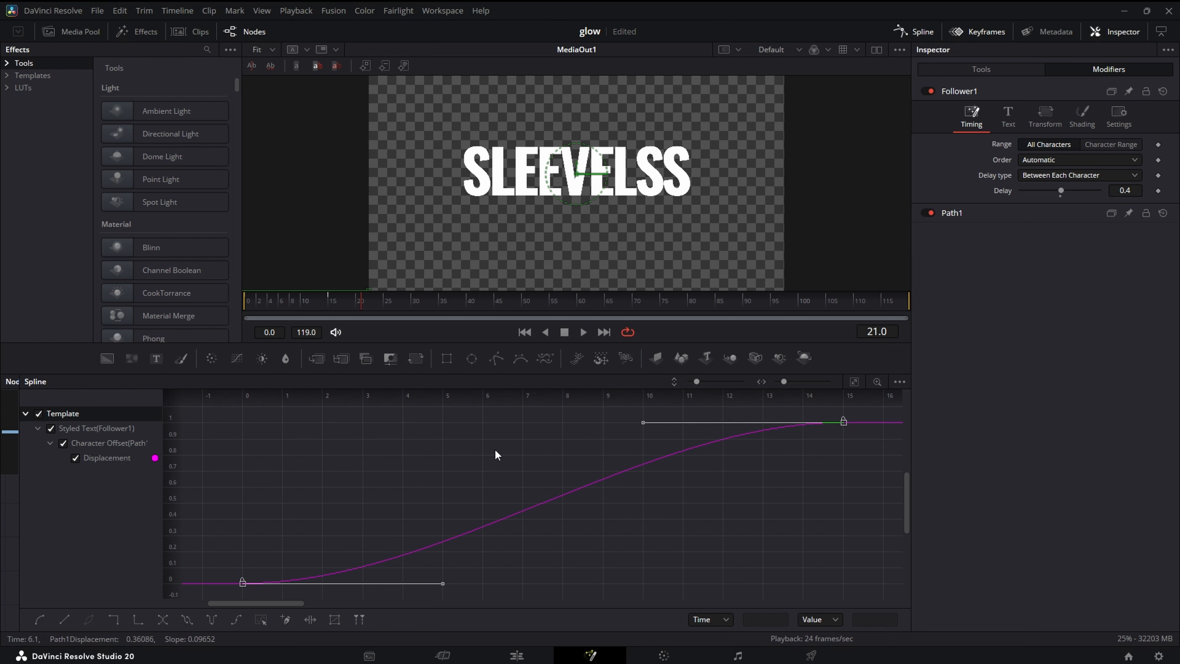
click(523, 332)
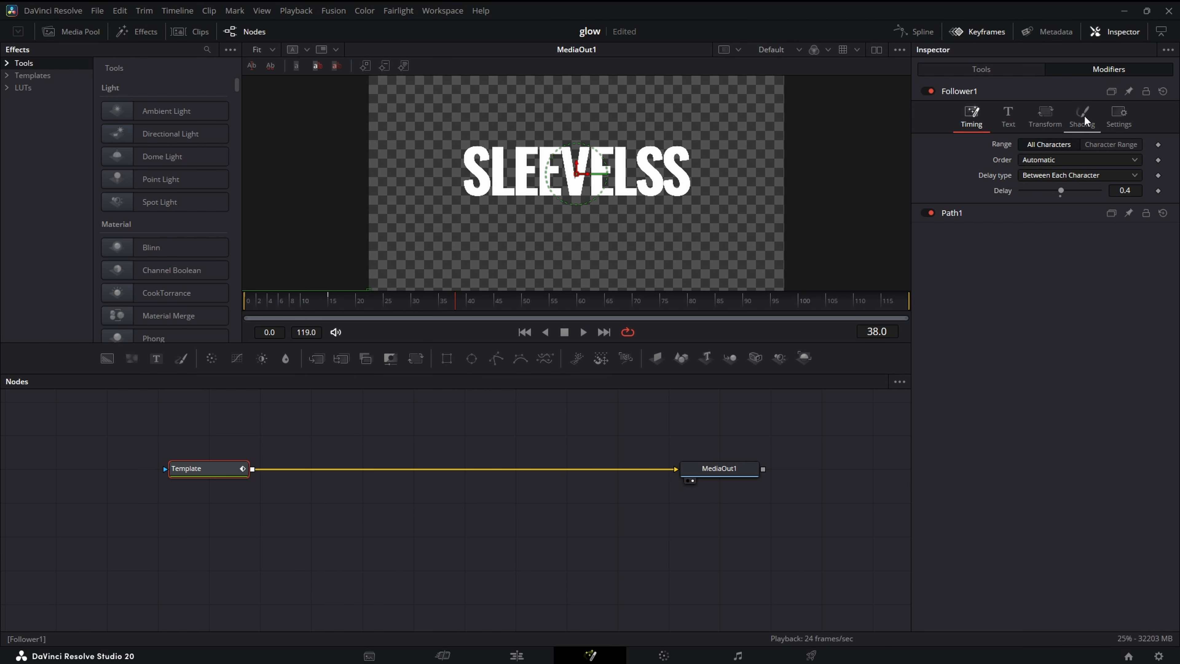
Keyframe the Follower's shading Opacity at 1.0 on frame 17 and 0.0 on frame 0, and show its curve in the Spline editor
click(1083, 117)
click(338, 301)
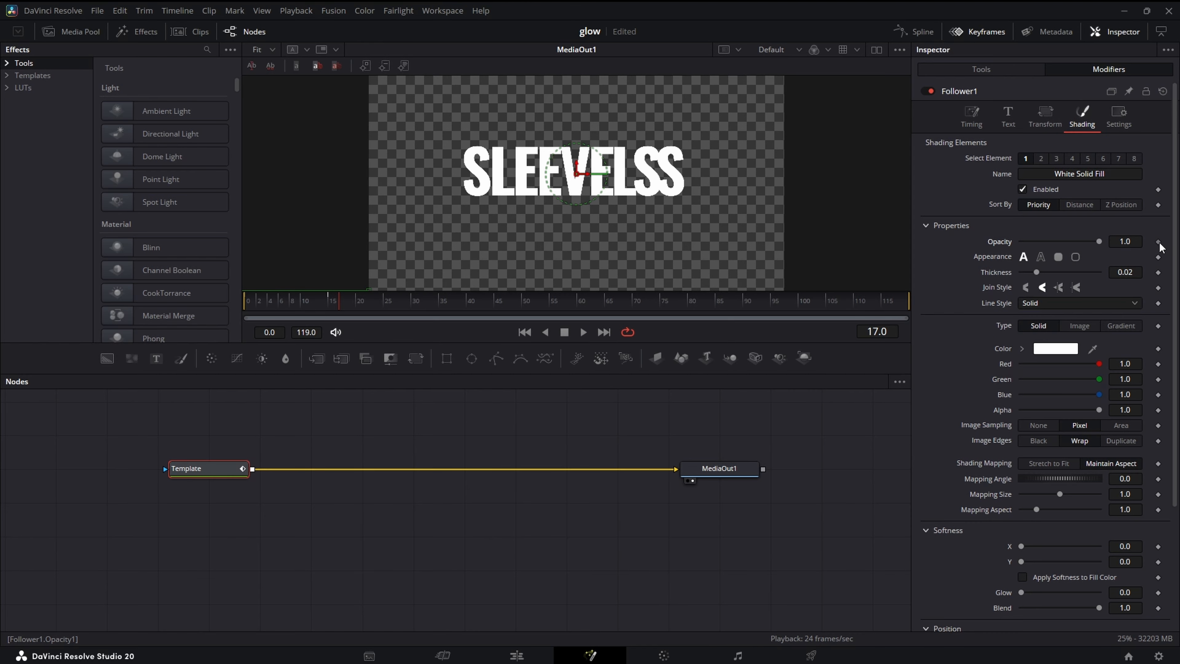
click(524, 331)
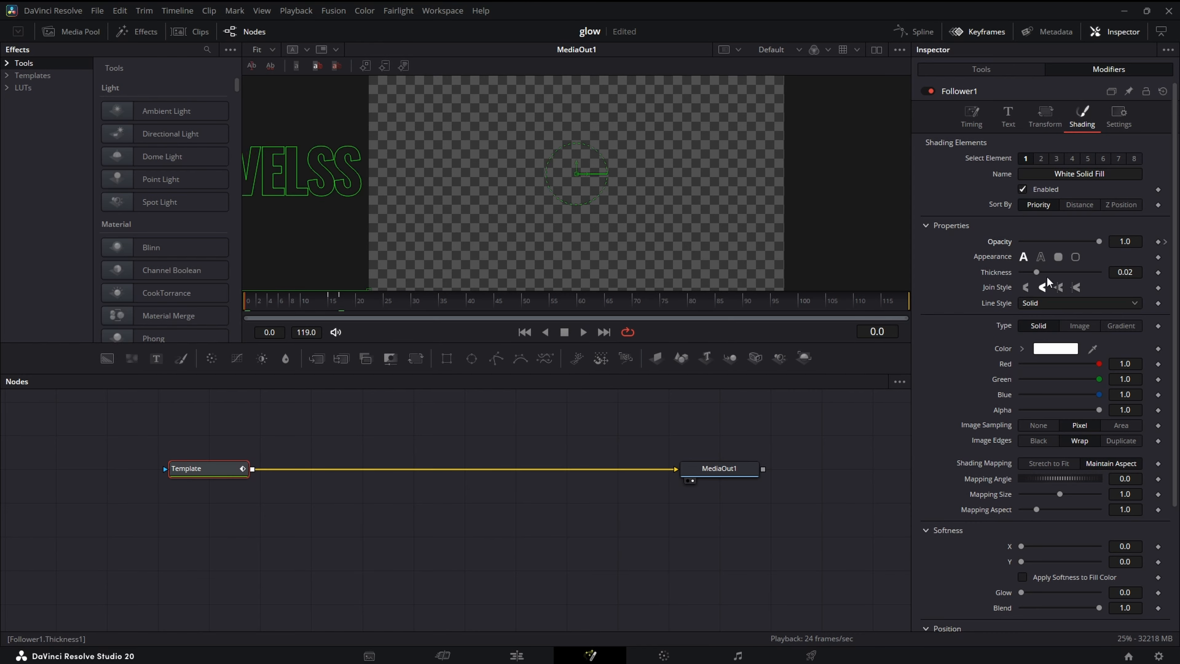
drag(1096, 240, 1021, 241)
click(913, 31)
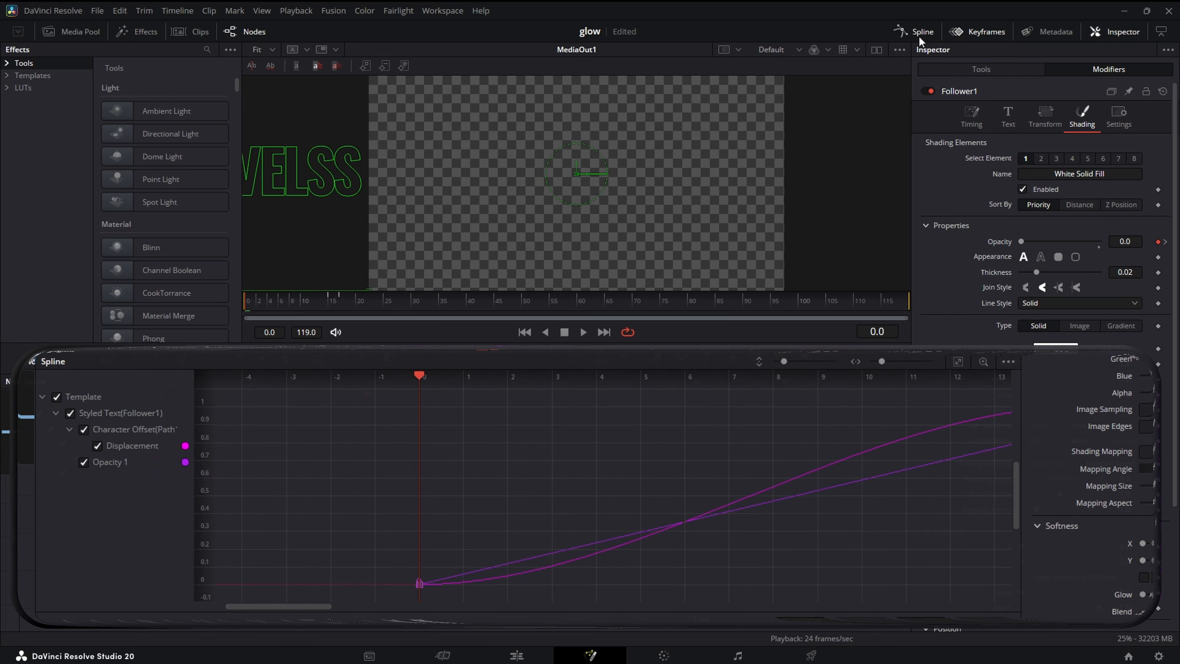
Smooth both keyframes of the Follower's Opacity curve in the Spline editor, preview the animation and close the editor
click(71, 413)
click(84, 462)
click(956, 363)
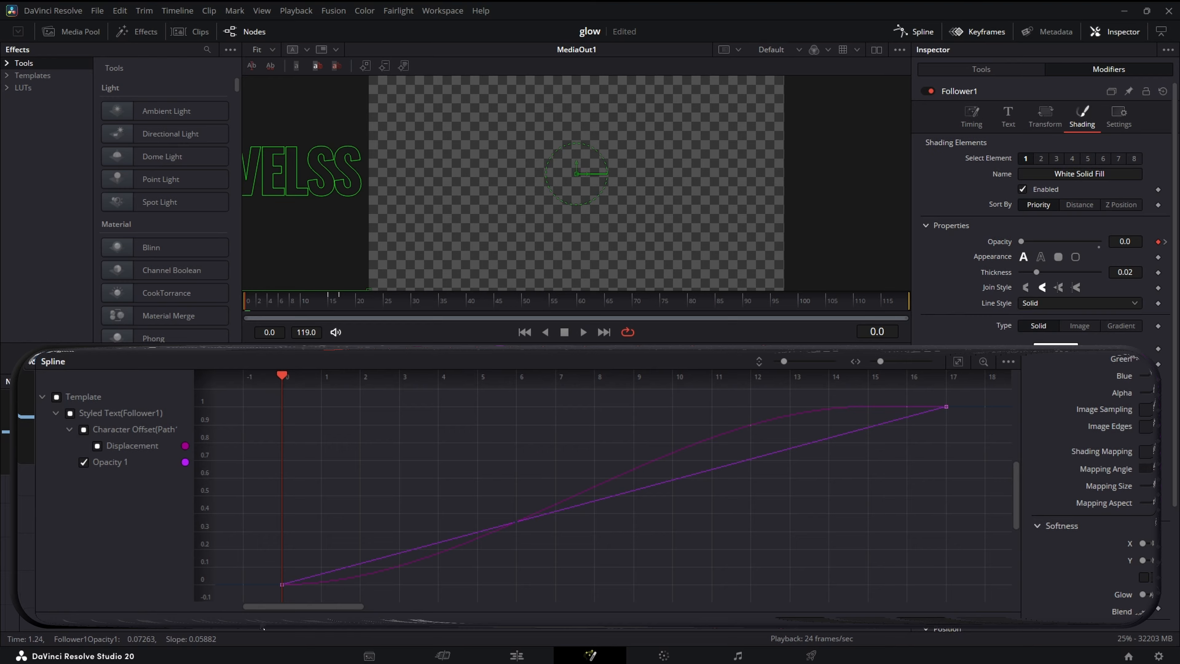
key(ctrl+a)
key(s)
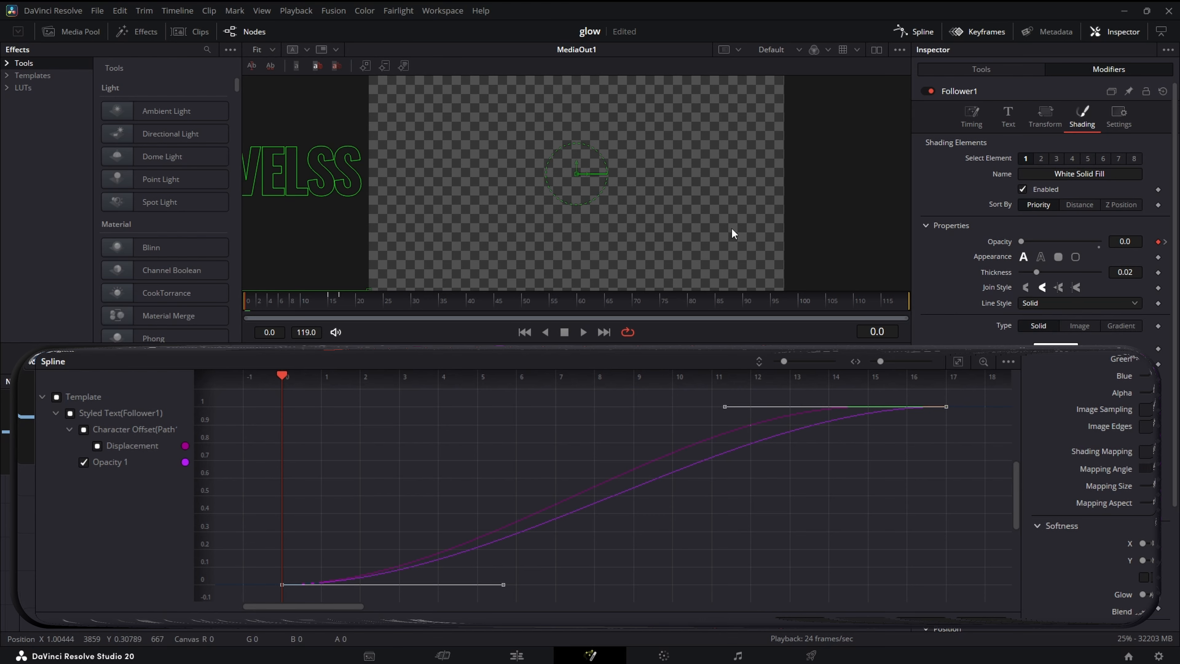
key(space)
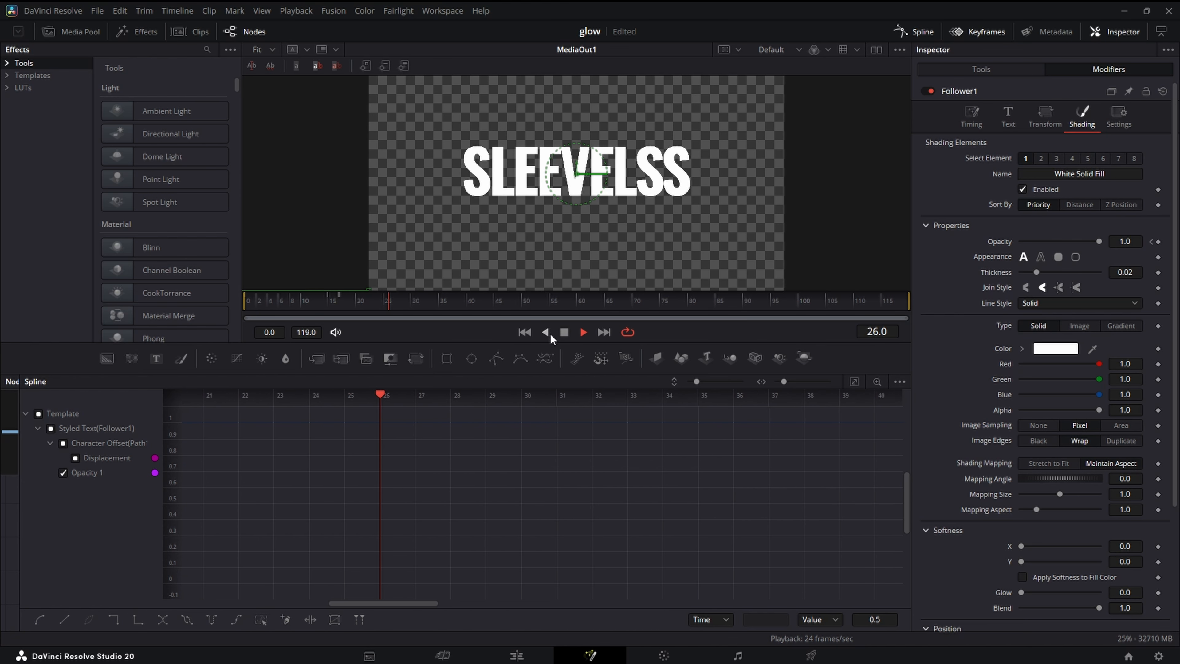
click(564, 331)
click(925, 30)
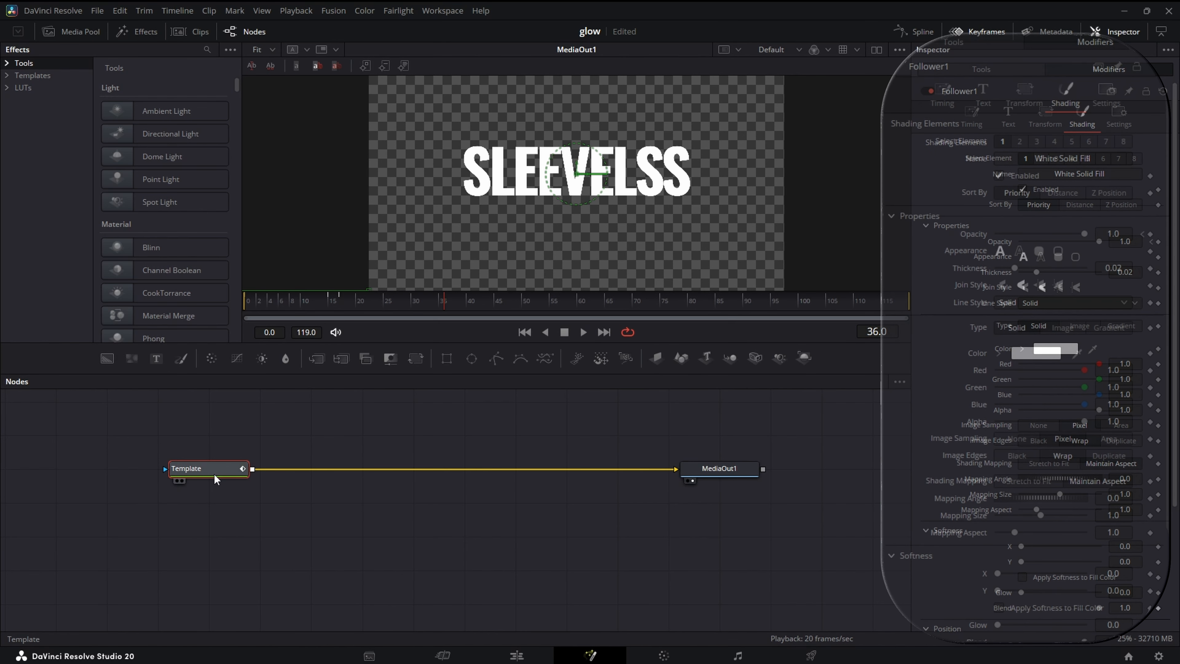
Change the Template text's shading type to Gradient, with Mapping Level set to Line and Mapping Angle to -90
click(157, 474)
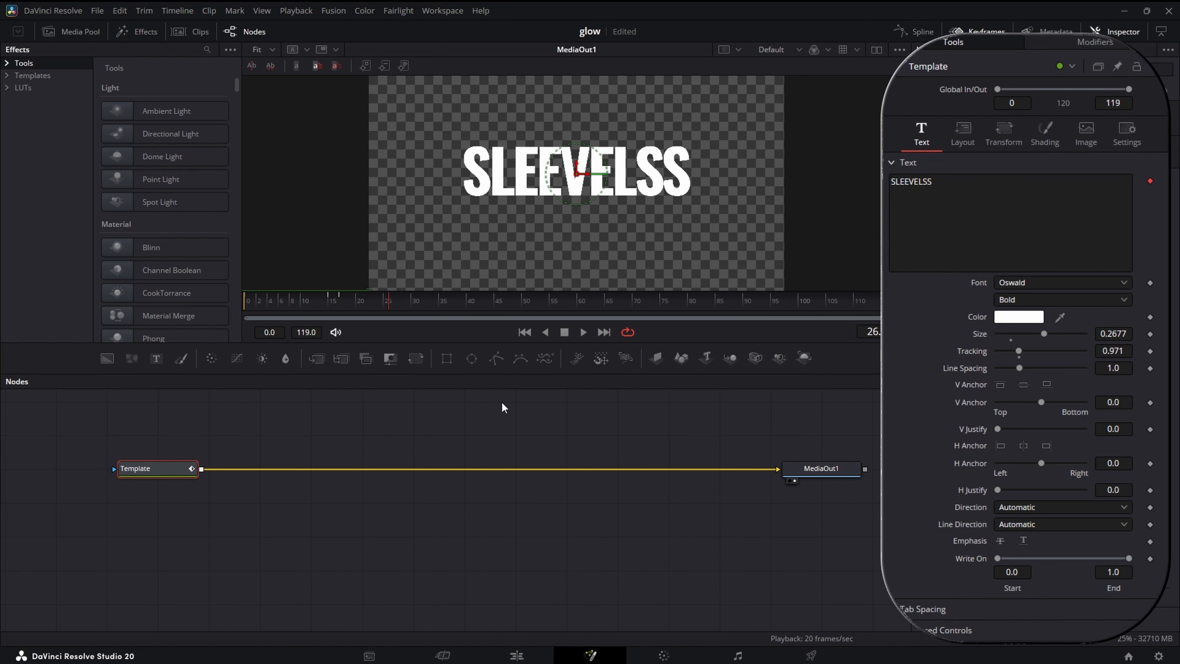
click(1050, 135)
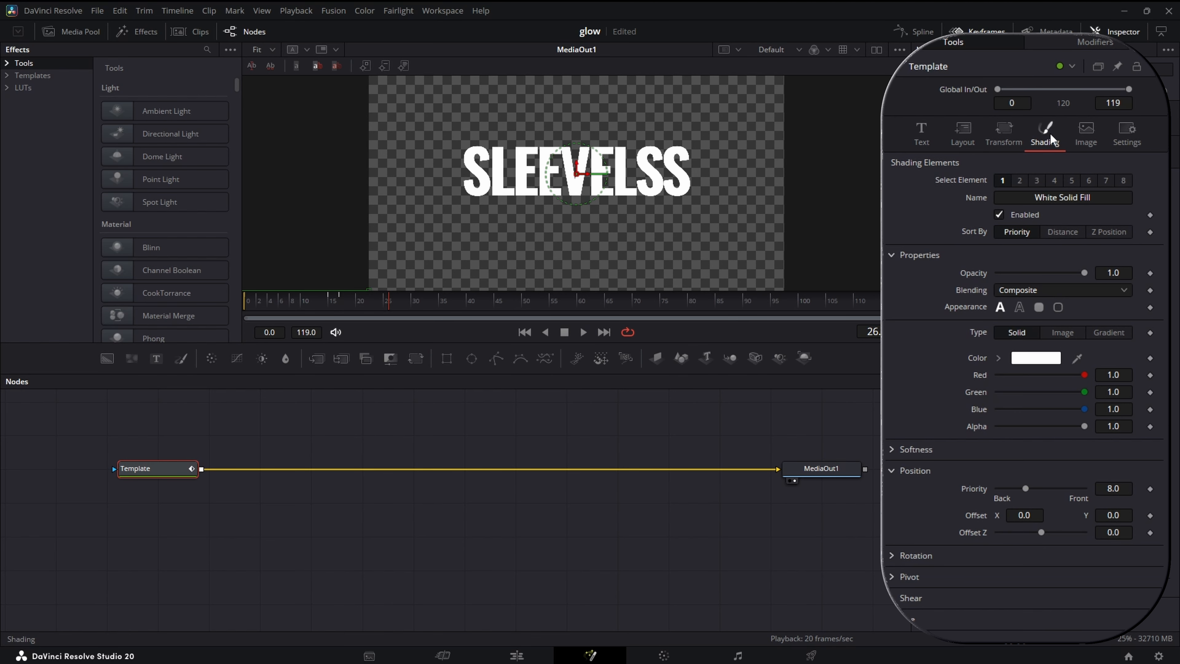
click(1121, 337)
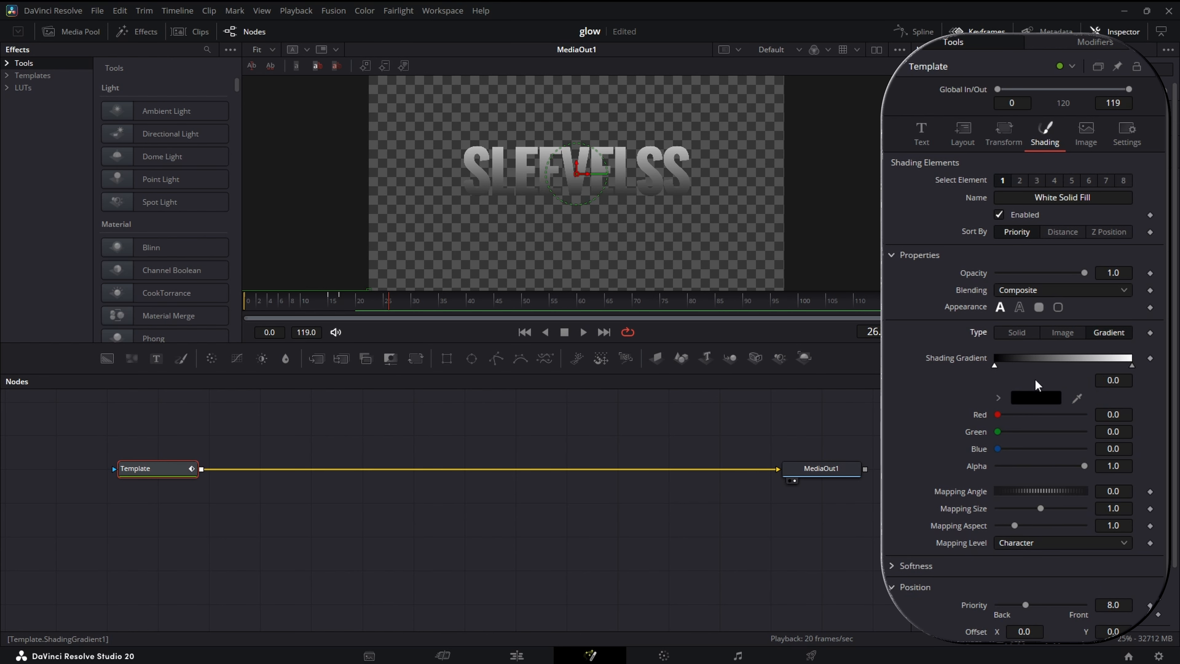
click(1054, 544)
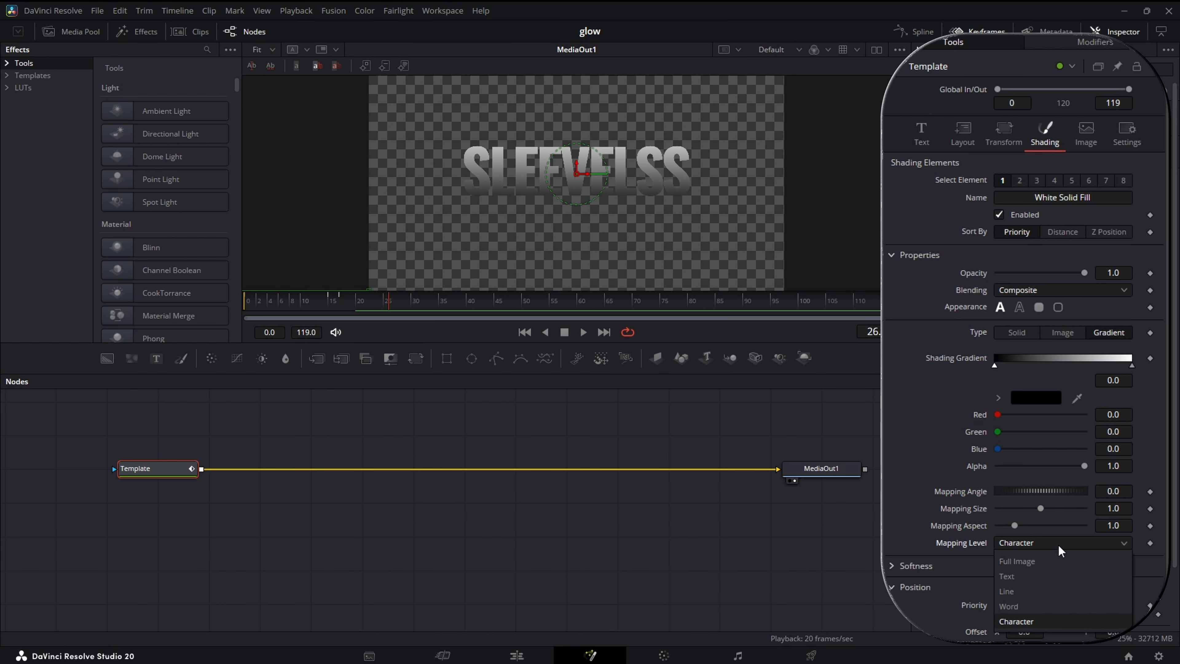
click(1055, 595)
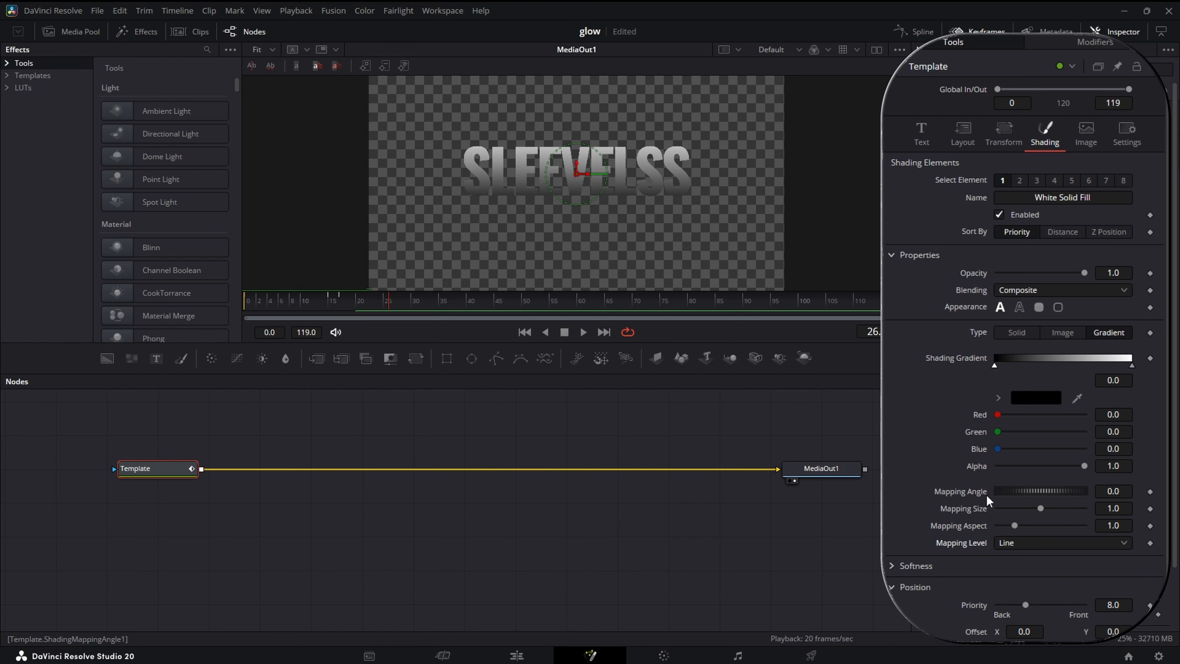
click(1127, 492)
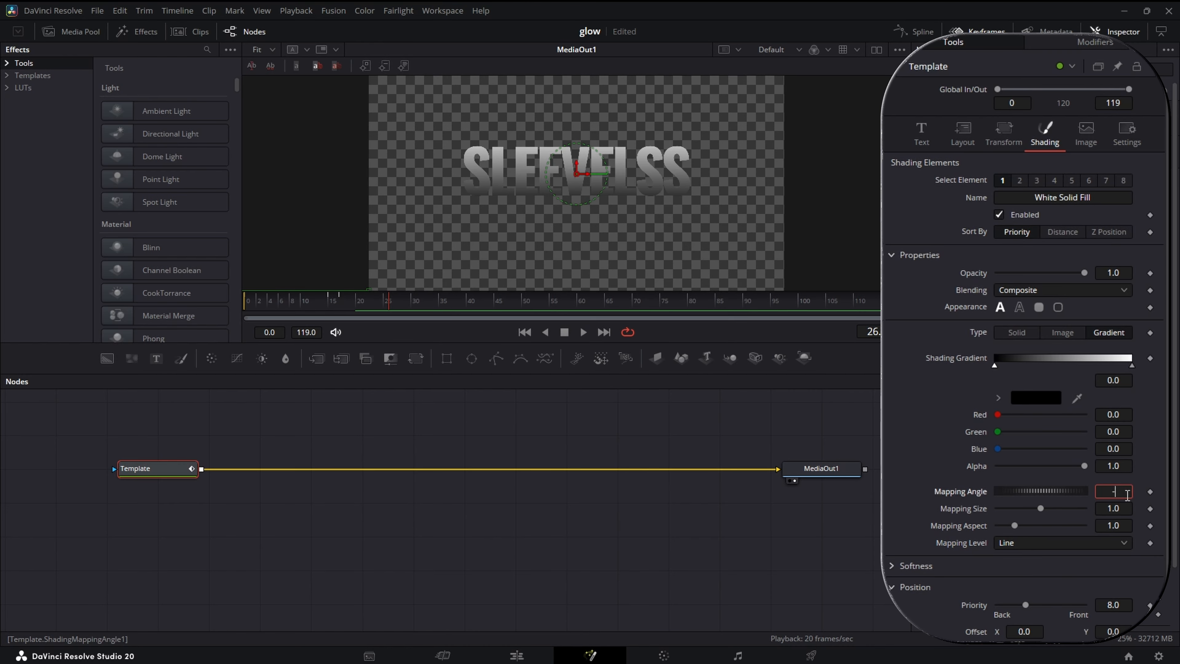
text(-90)
key(Return)
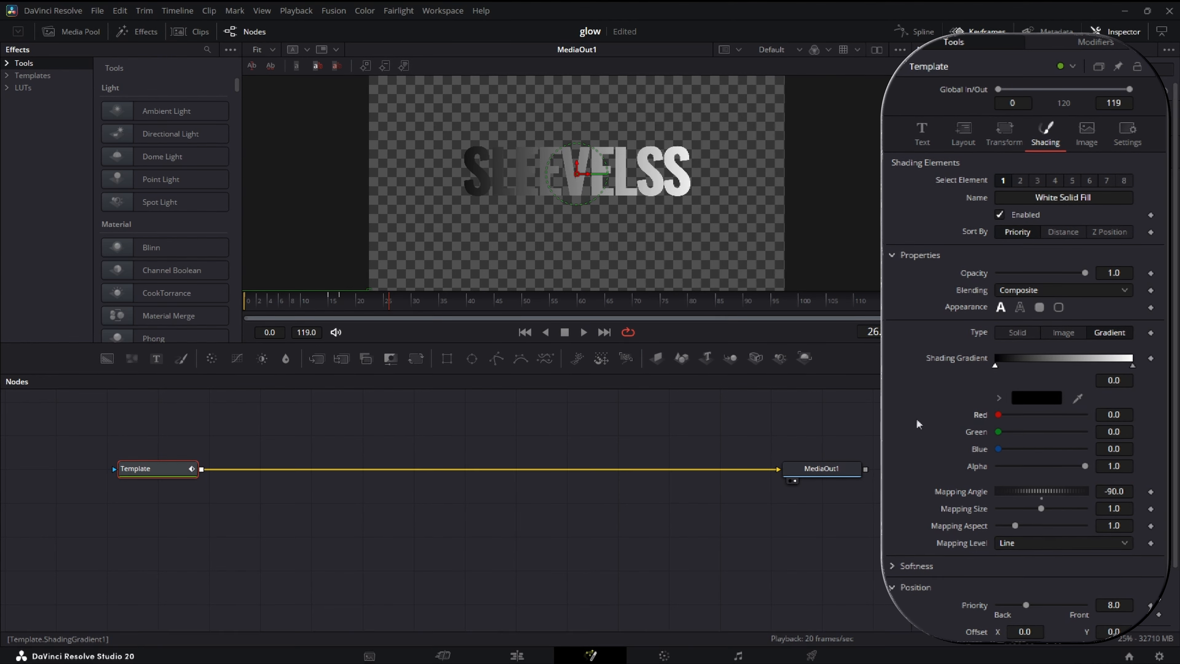
Set the start color of the text's shading gradient to red (#ff0000)
click(1019, 397)
click(458, 298)
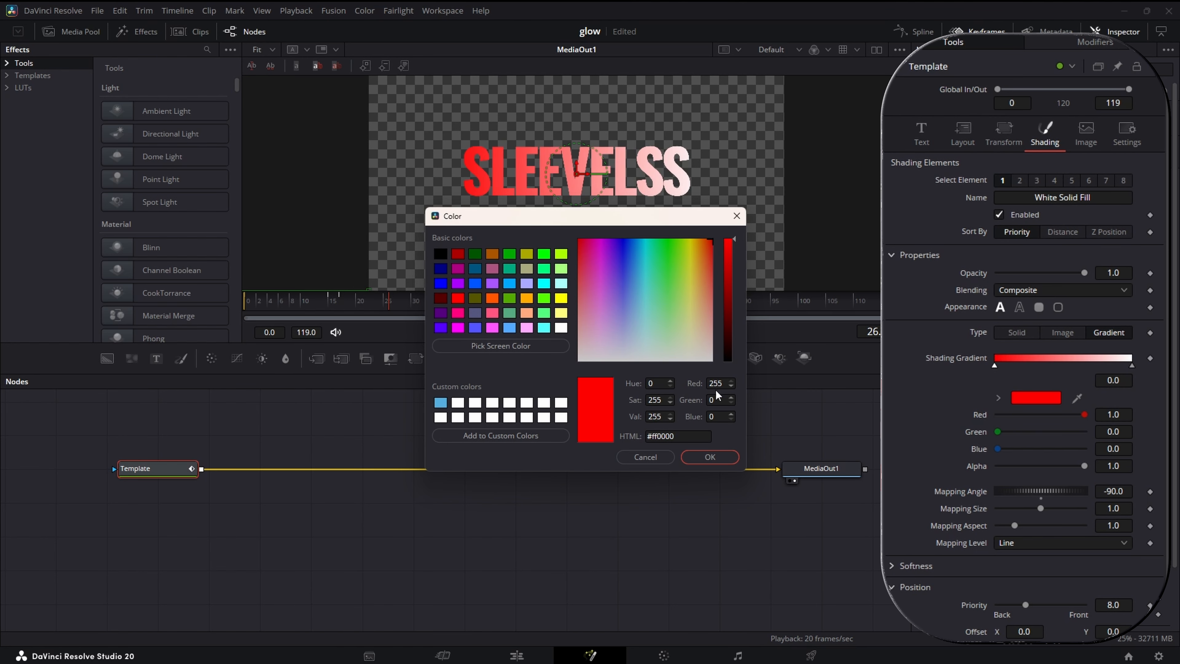
click(710, 456)
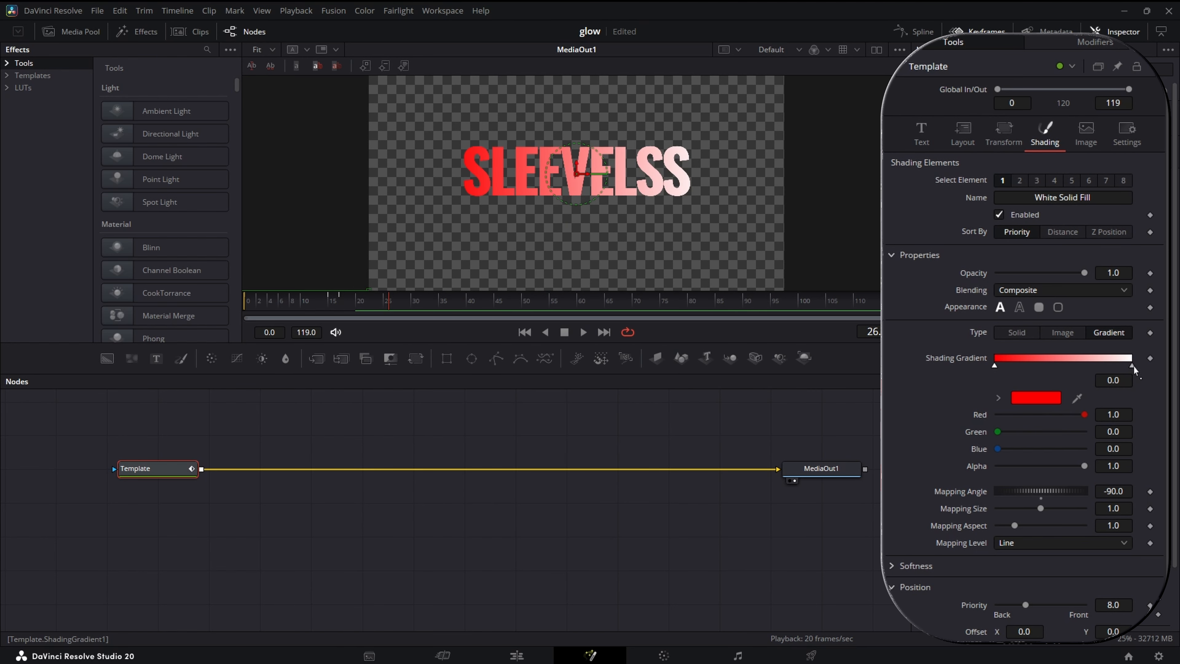
Keyframe the Shading Gradient with its white stop at about 0.05 on frame 16, and white at 1.0 with red at about 0.95 on frame 25
drag(1134, 368, 998, 368)
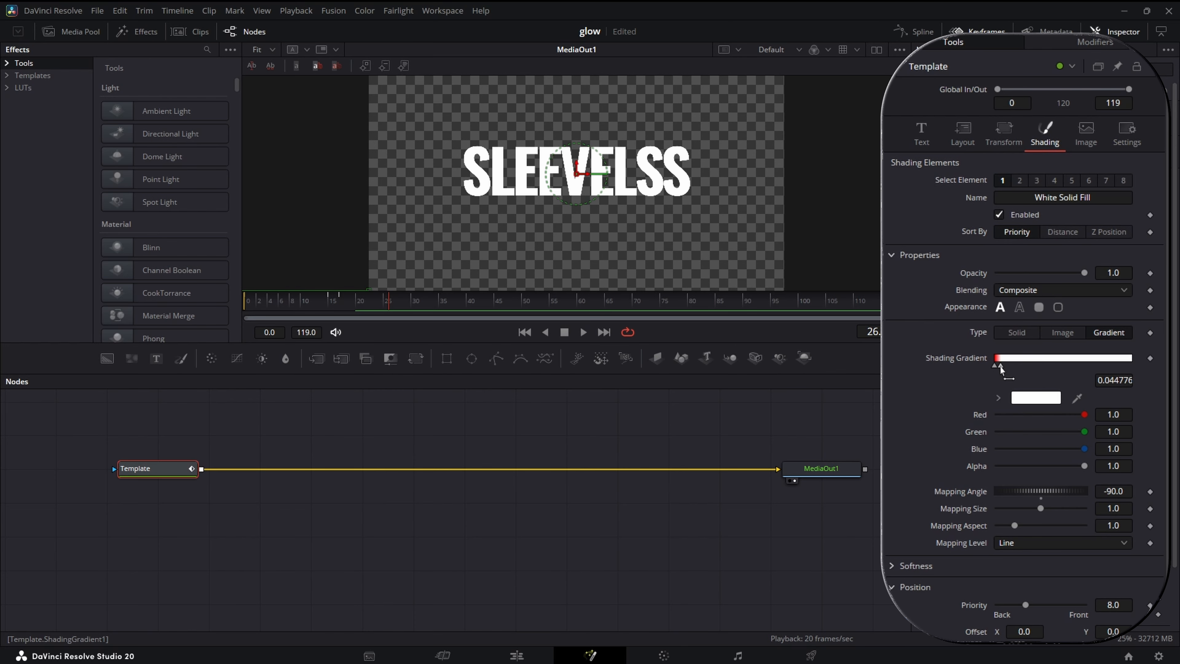
drag(999, 368, 1000, 369)
drag(1002, 366, 1149, 371)
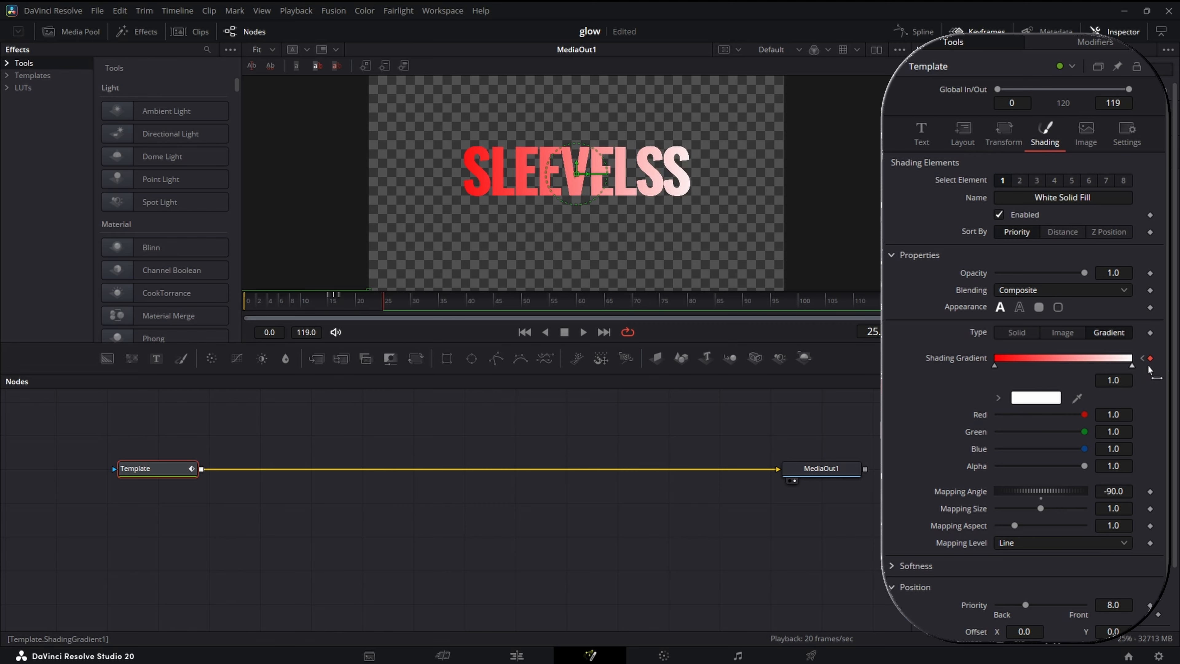
drag(994, 366, 1127, 367)
Set the gradient's Mapping Aspect to 2.165 and play the color shift from the first frame
drag(383, 308, 340, 318)
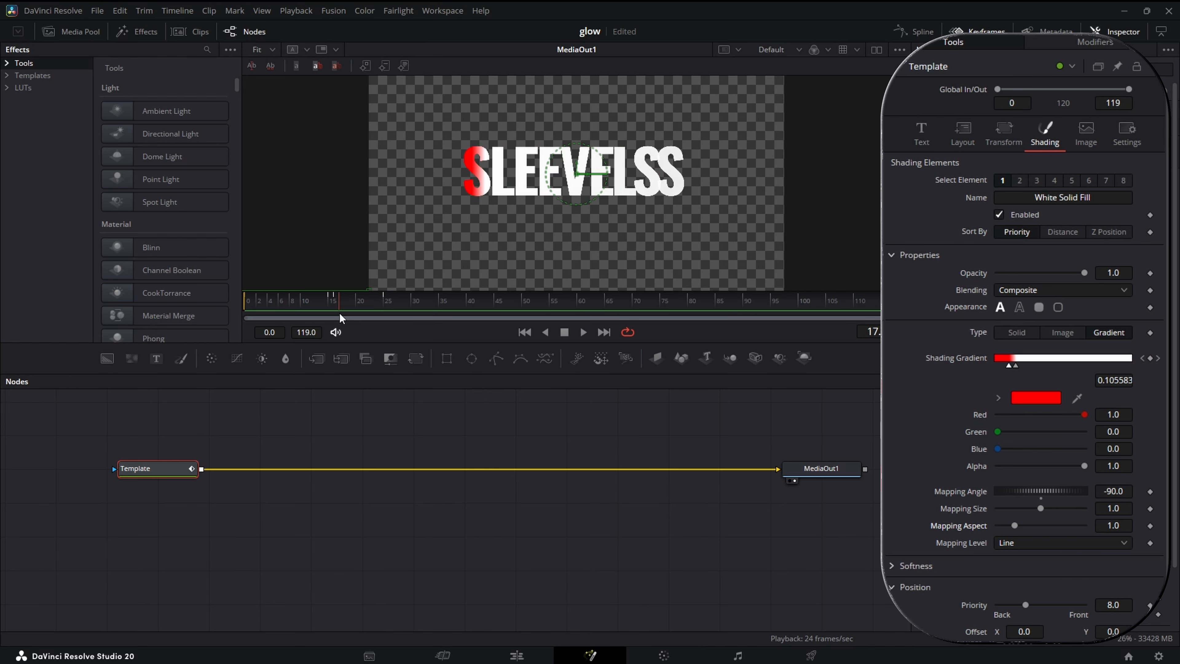
click(295, 315)
drag(1014, 526, 1034, 525)
drag(286, 302, 204, 300)
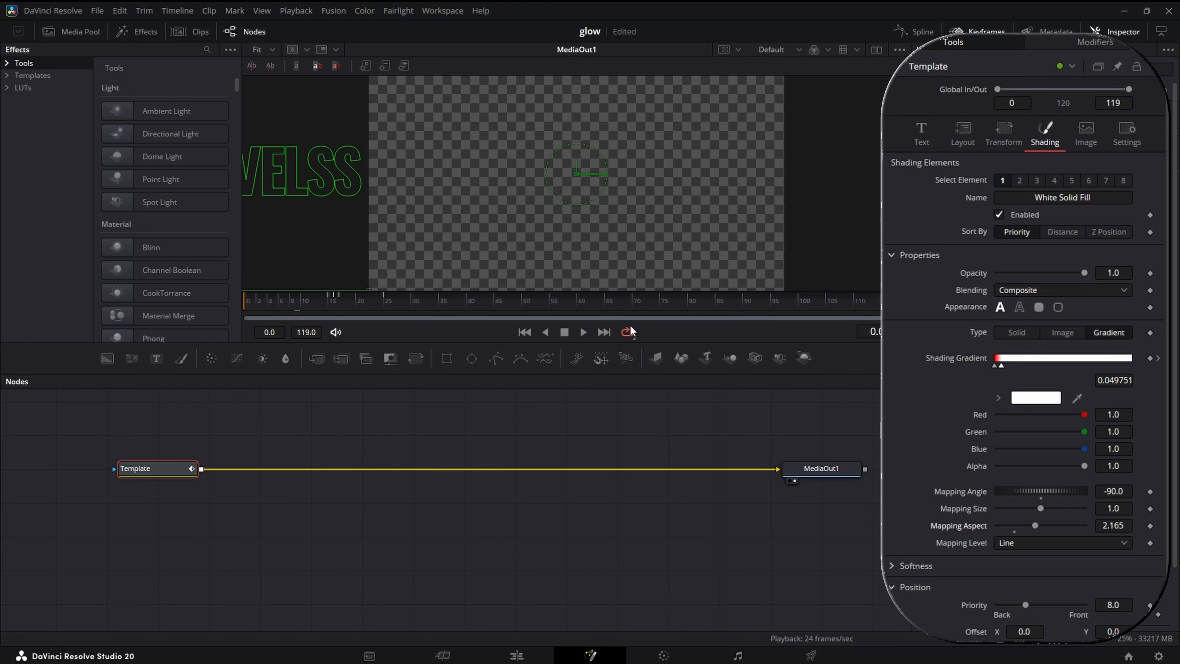
click(583, 332)
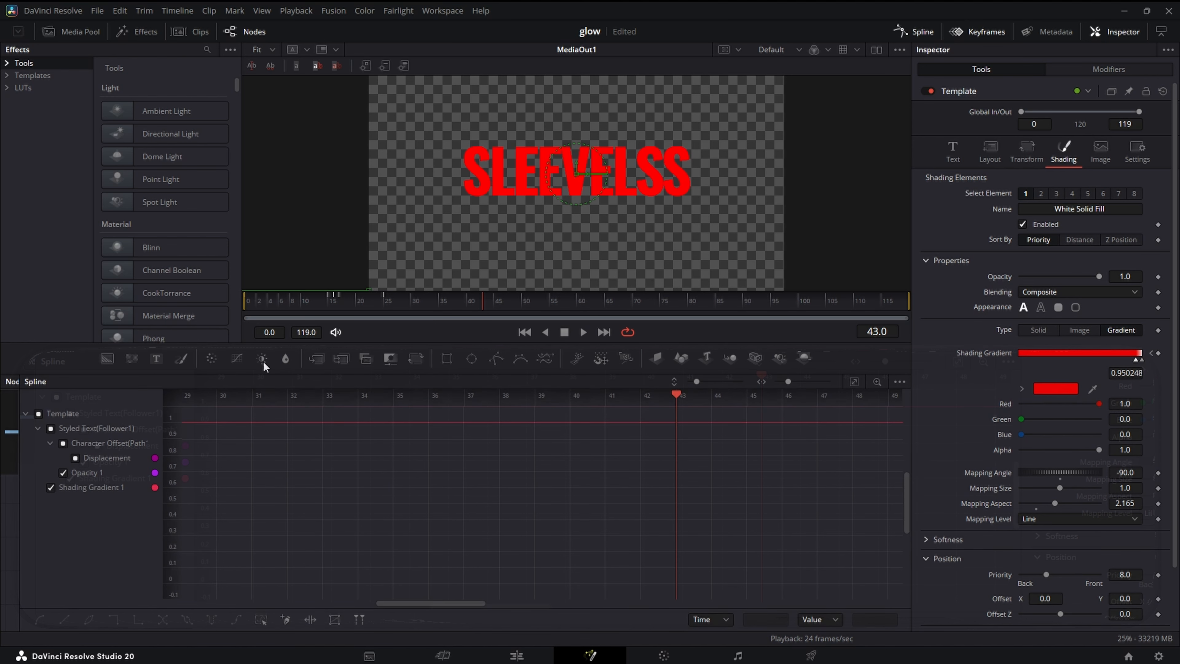
Fit all curves in the Spline editor and smooth both keyframes of the Shading Gradient curve
click(854, 381)
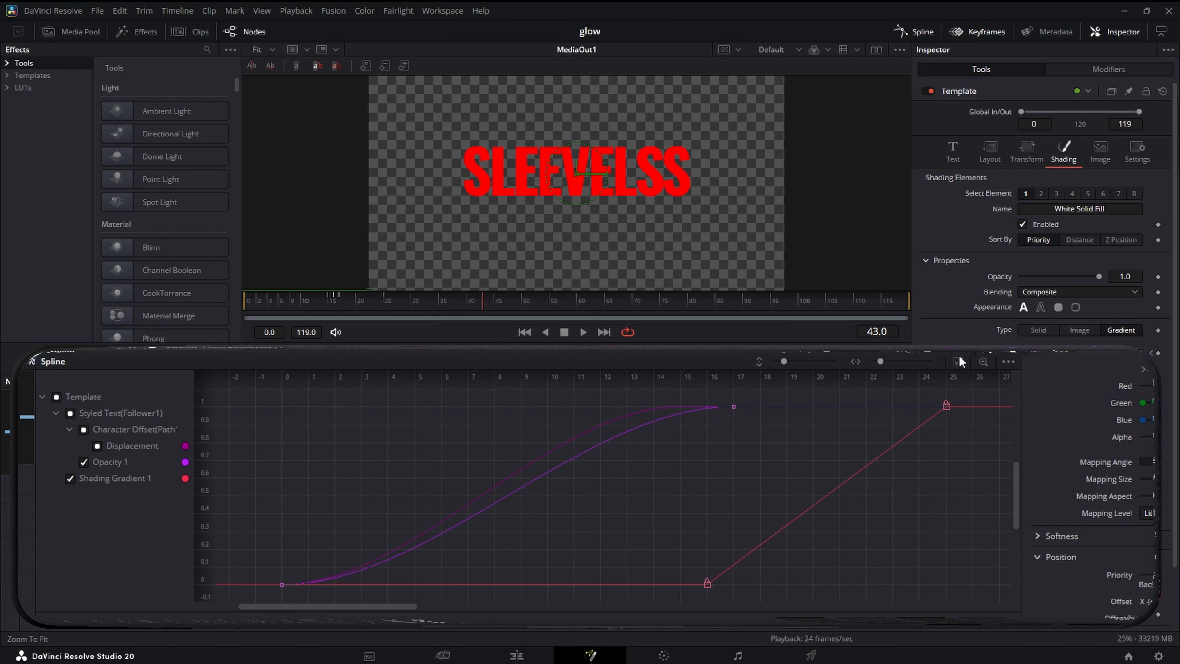
drag(673, 604, 983, 388)
key(shift+s)
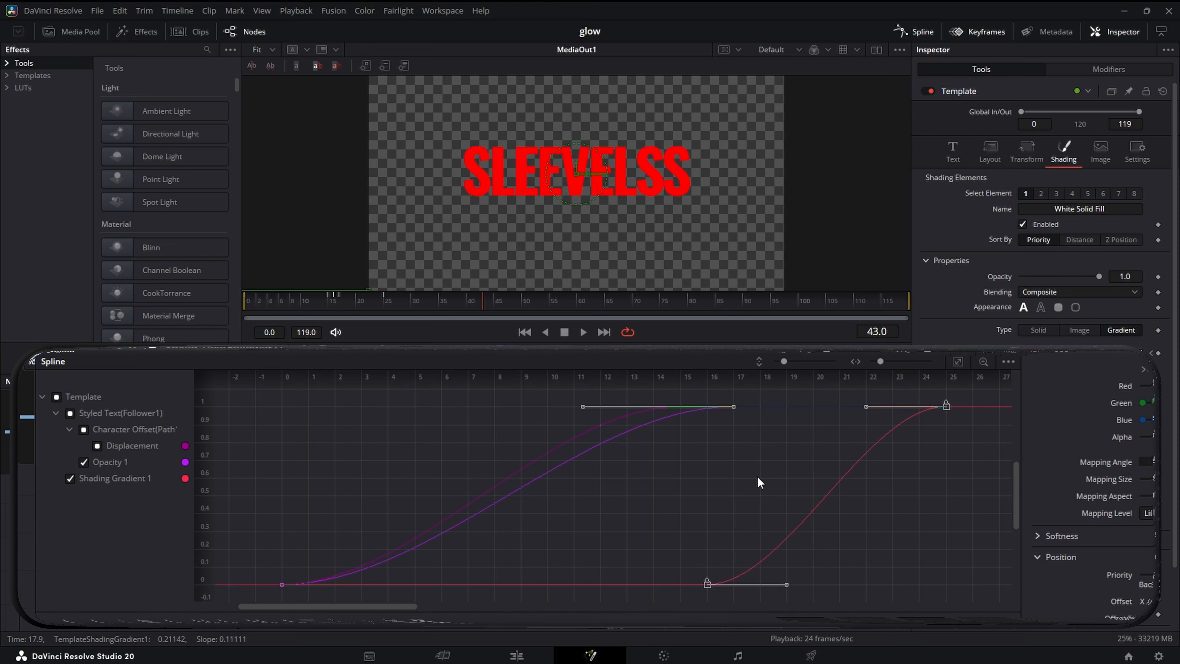
Steepen the Shading Gradient curve's start handle, lengthen its end handle, and play the animation from the first frame
drag(785, 585, 798, 445)
drag(860, 412, 824, 408)
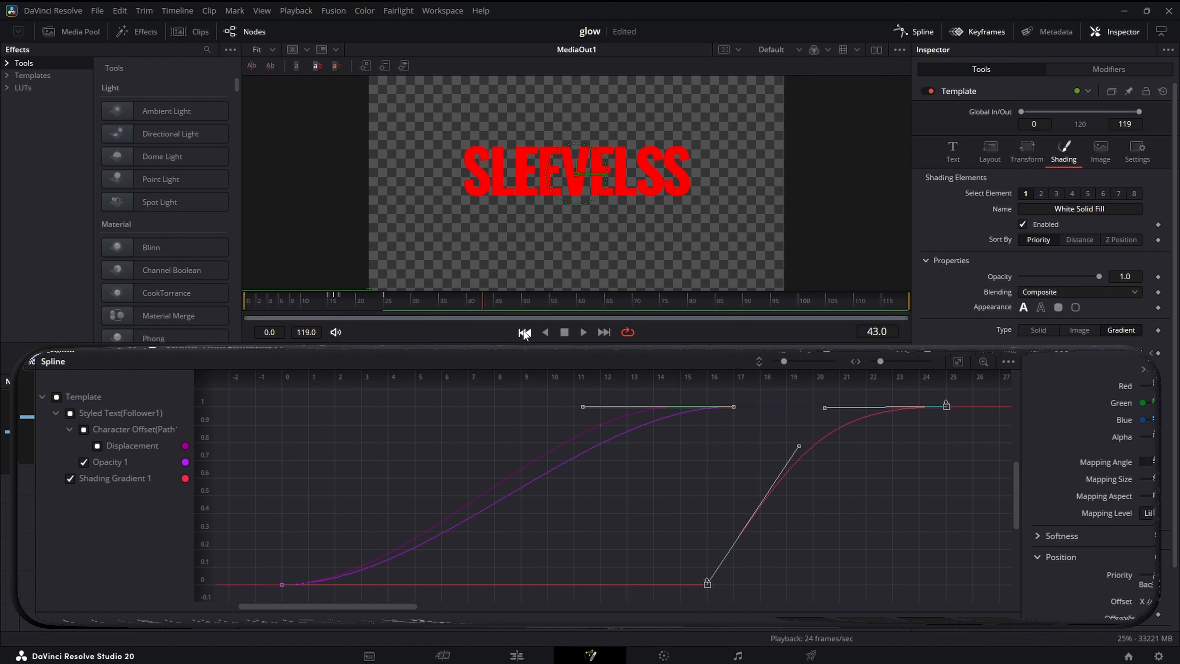
click(525, 332)
click(583, 332)
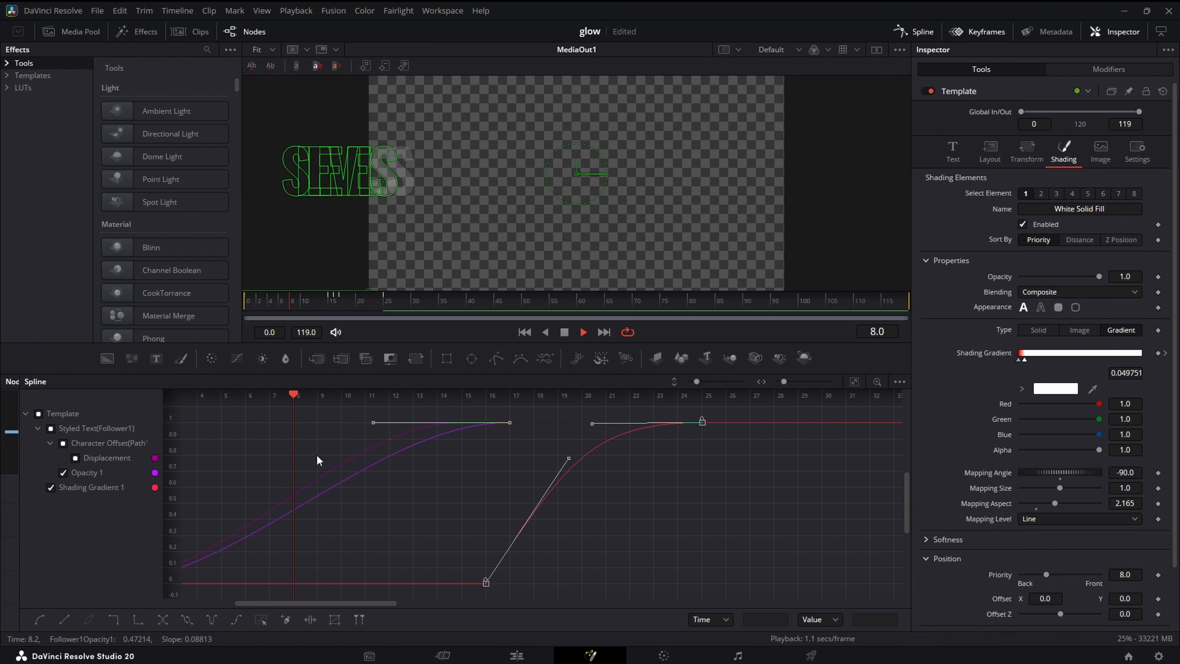
click(564, 333)
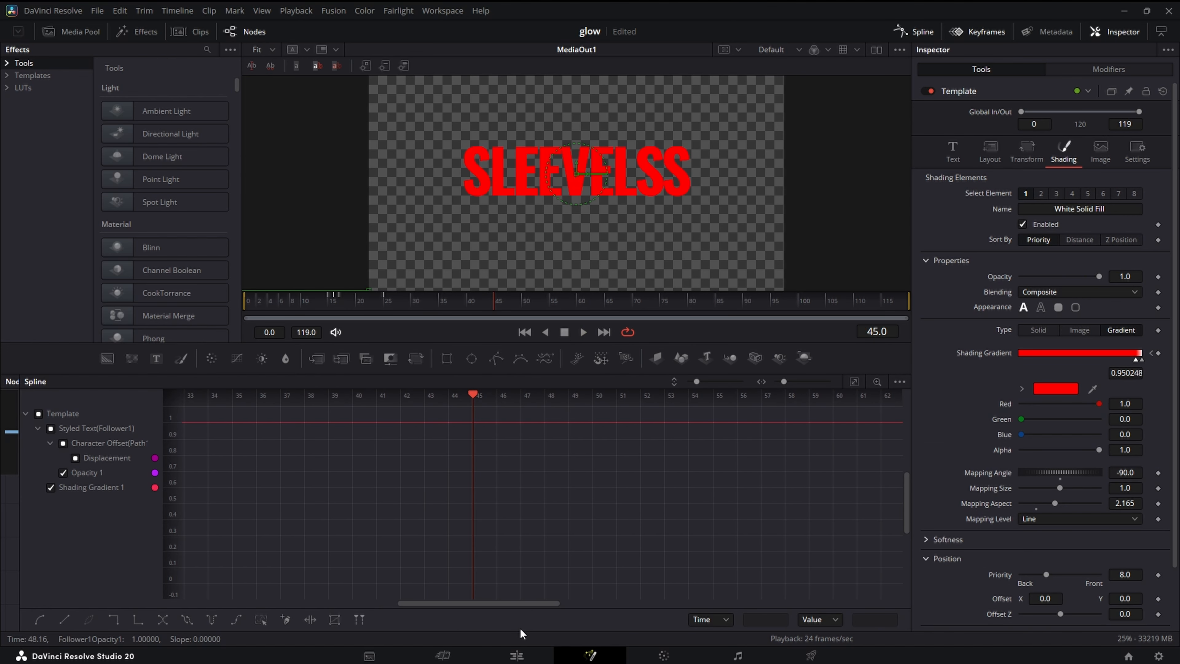